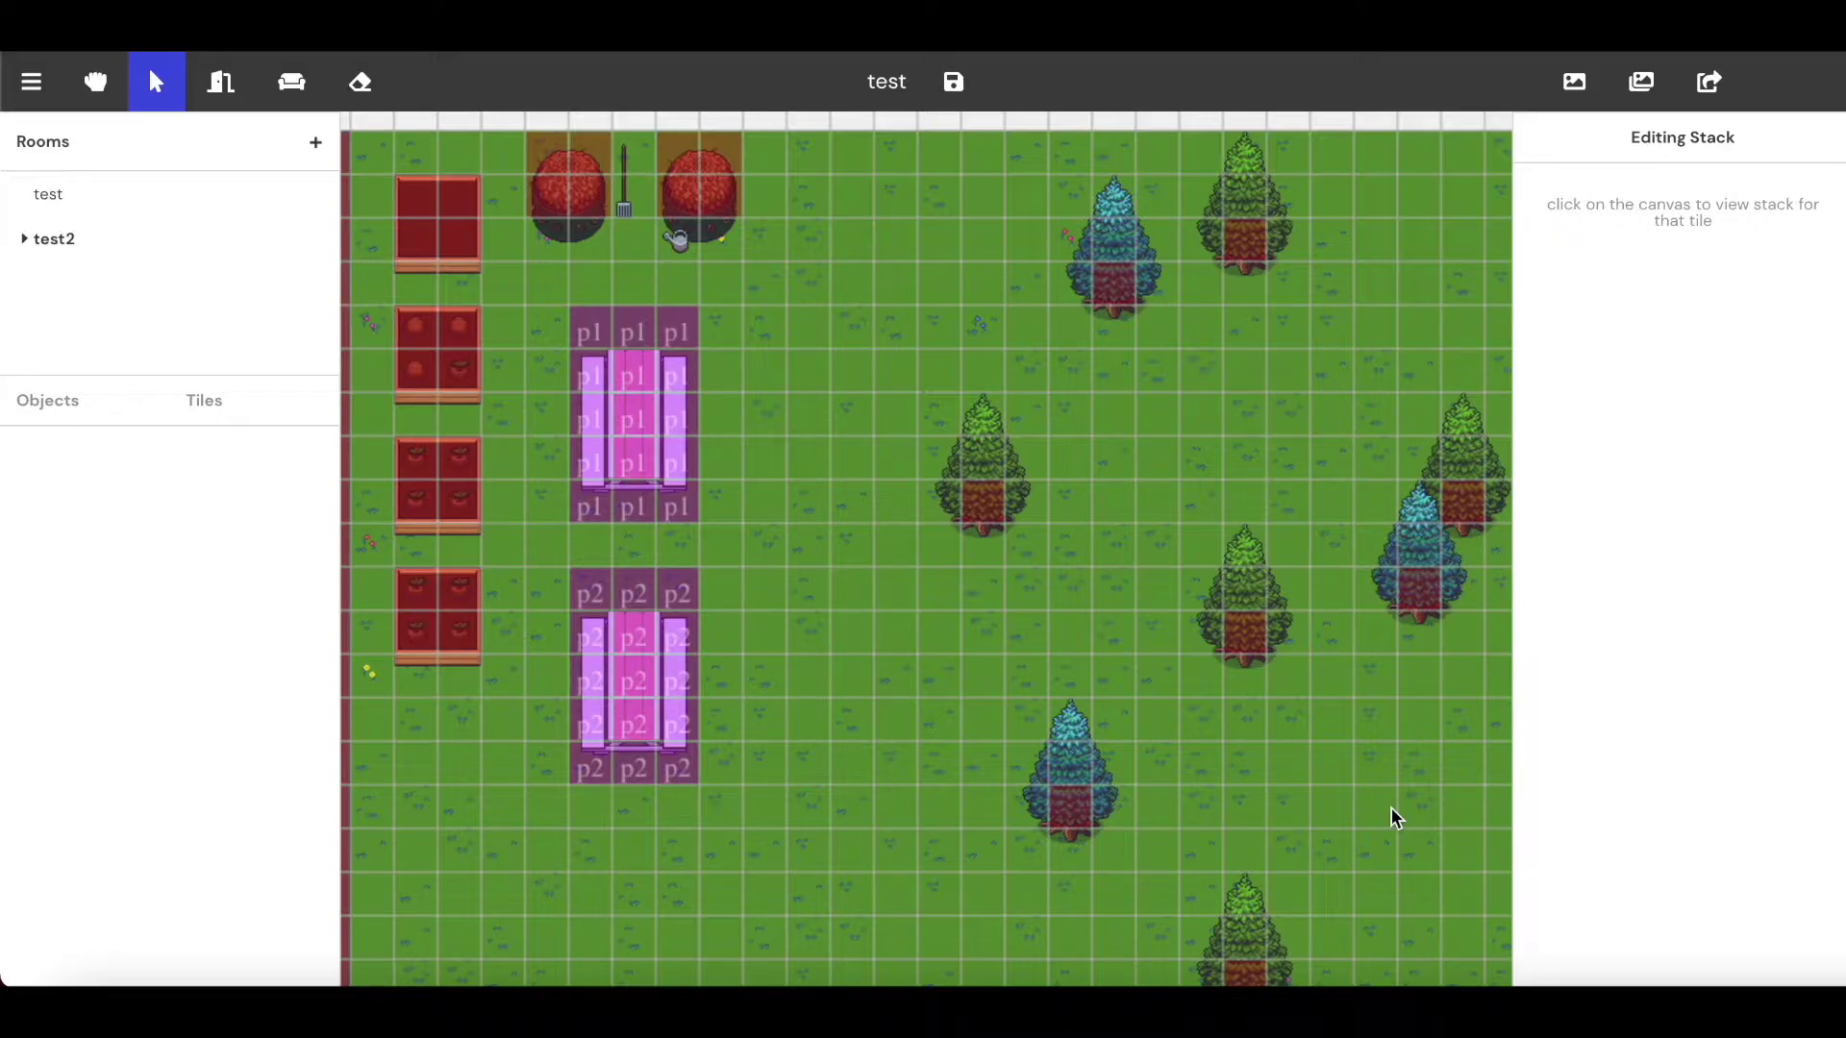
Switch to the Google Images results for corgi pixel art and save the enlarged standing corgi picture to the Desktop as "corgi image".
key("ctrl+Tab")
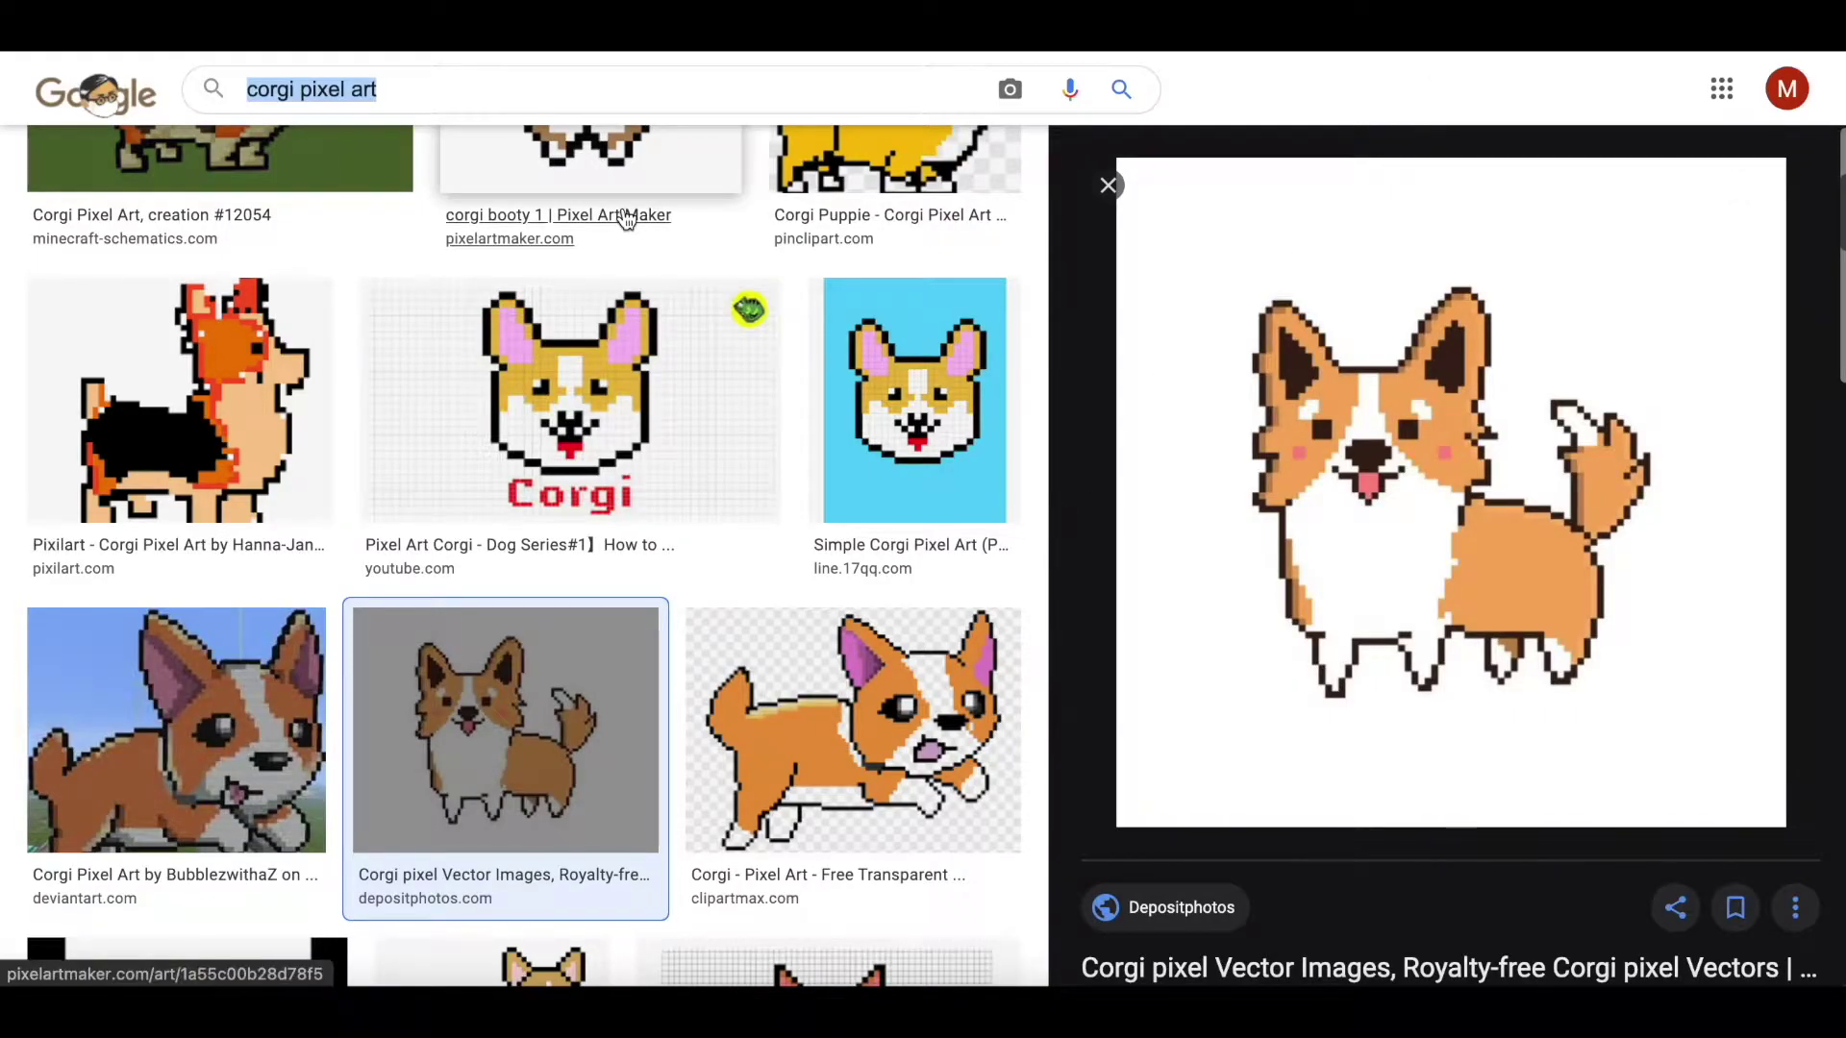
left_click(458, 84)
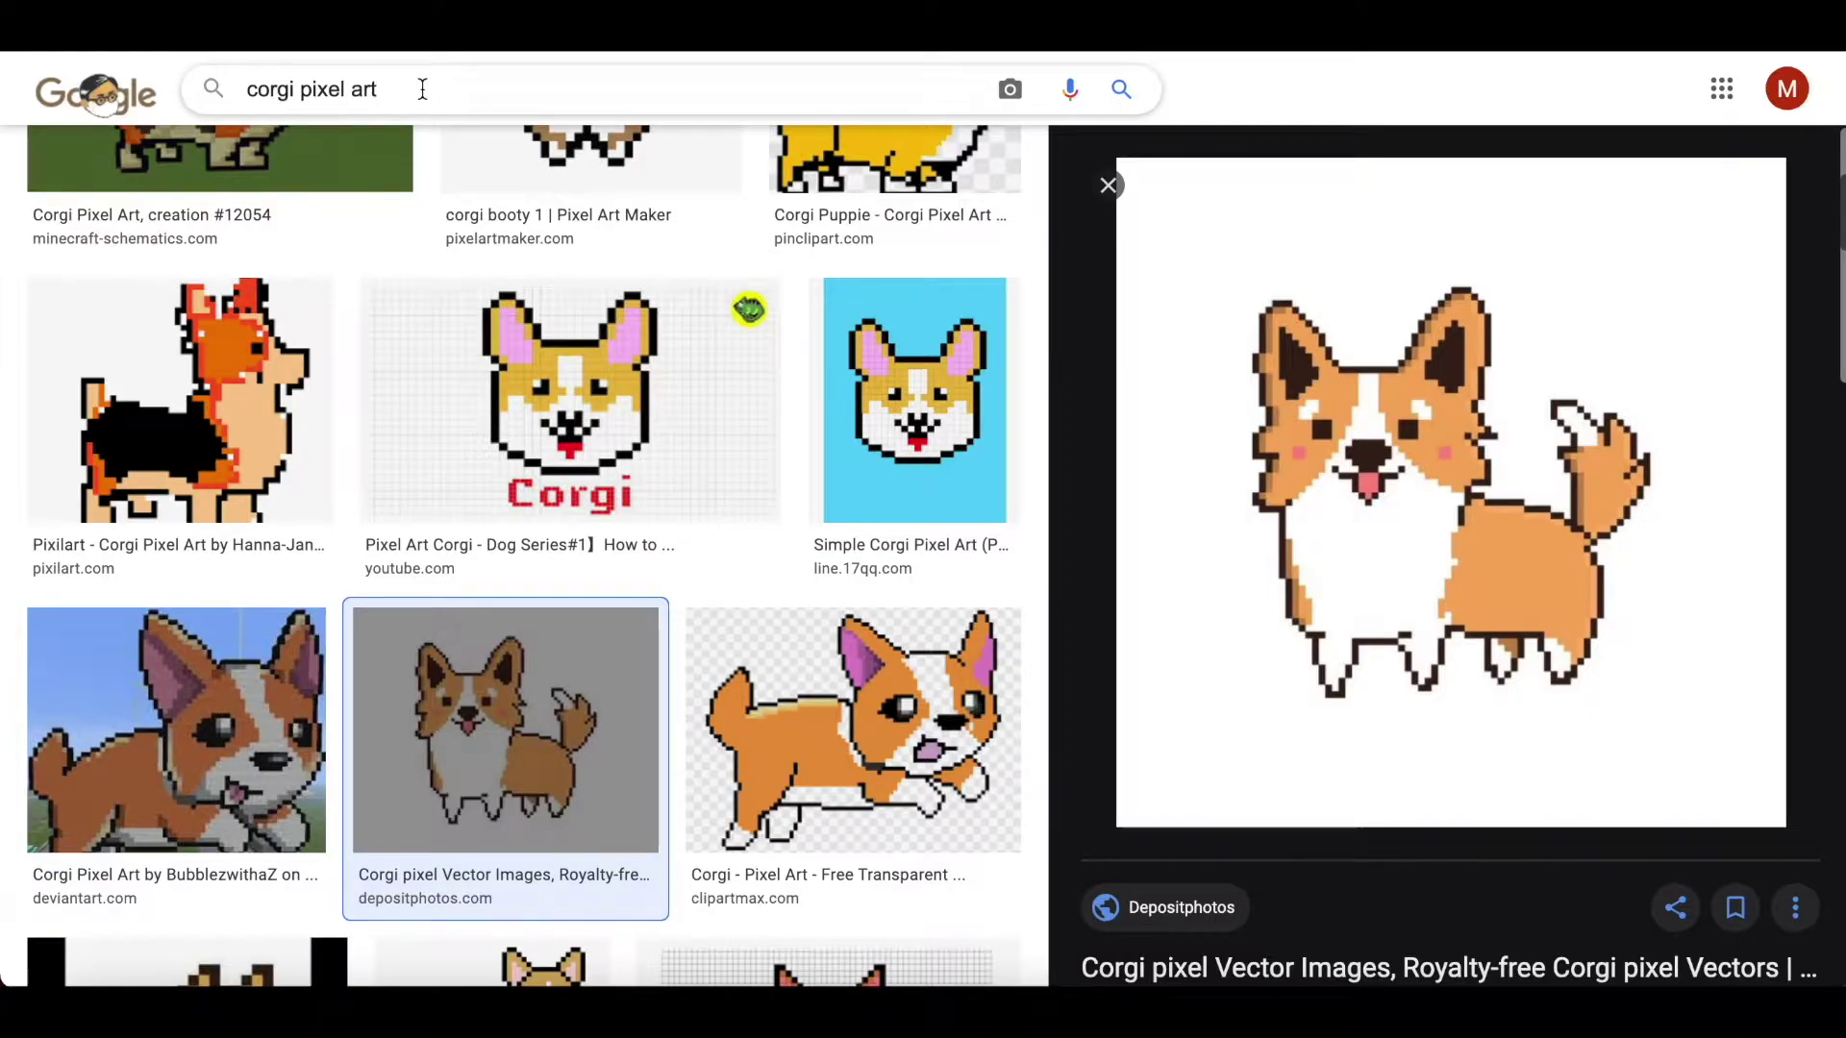
right_click(1339, 451)
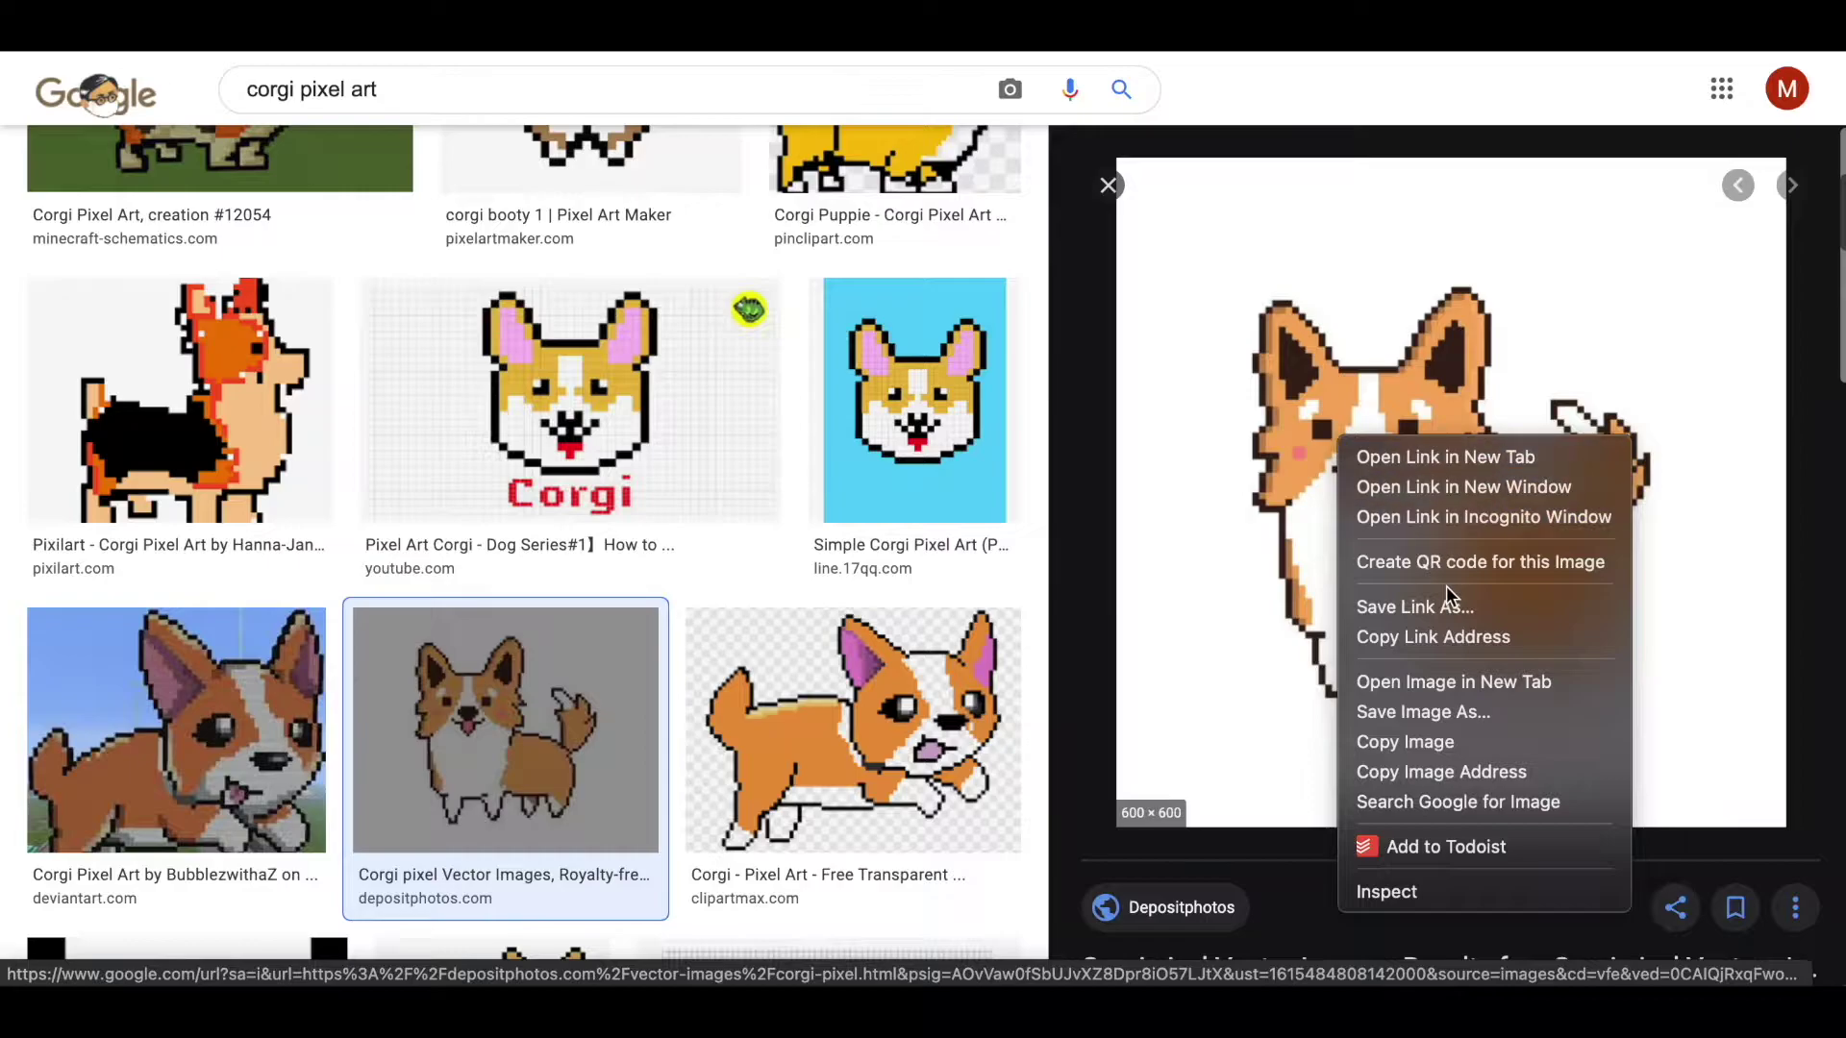
left_click(1466, 717)
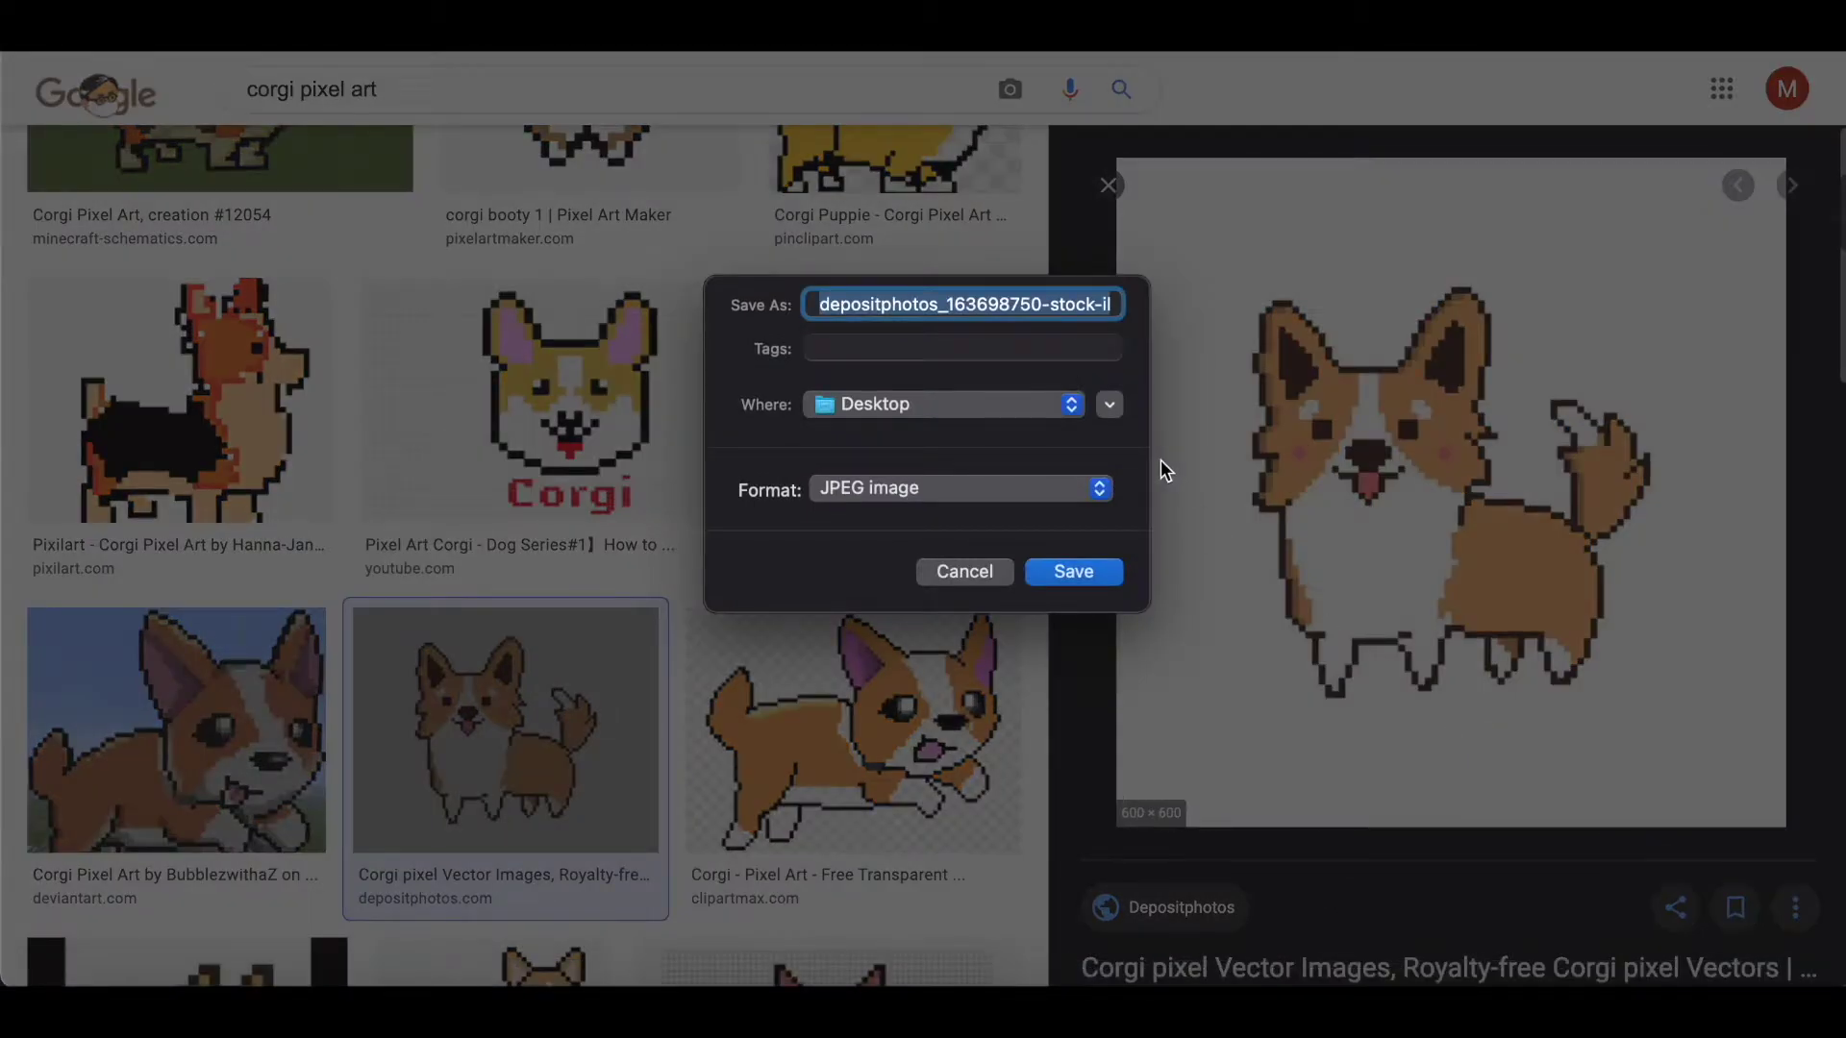
type("corgi image")
left_click(1072, 577)
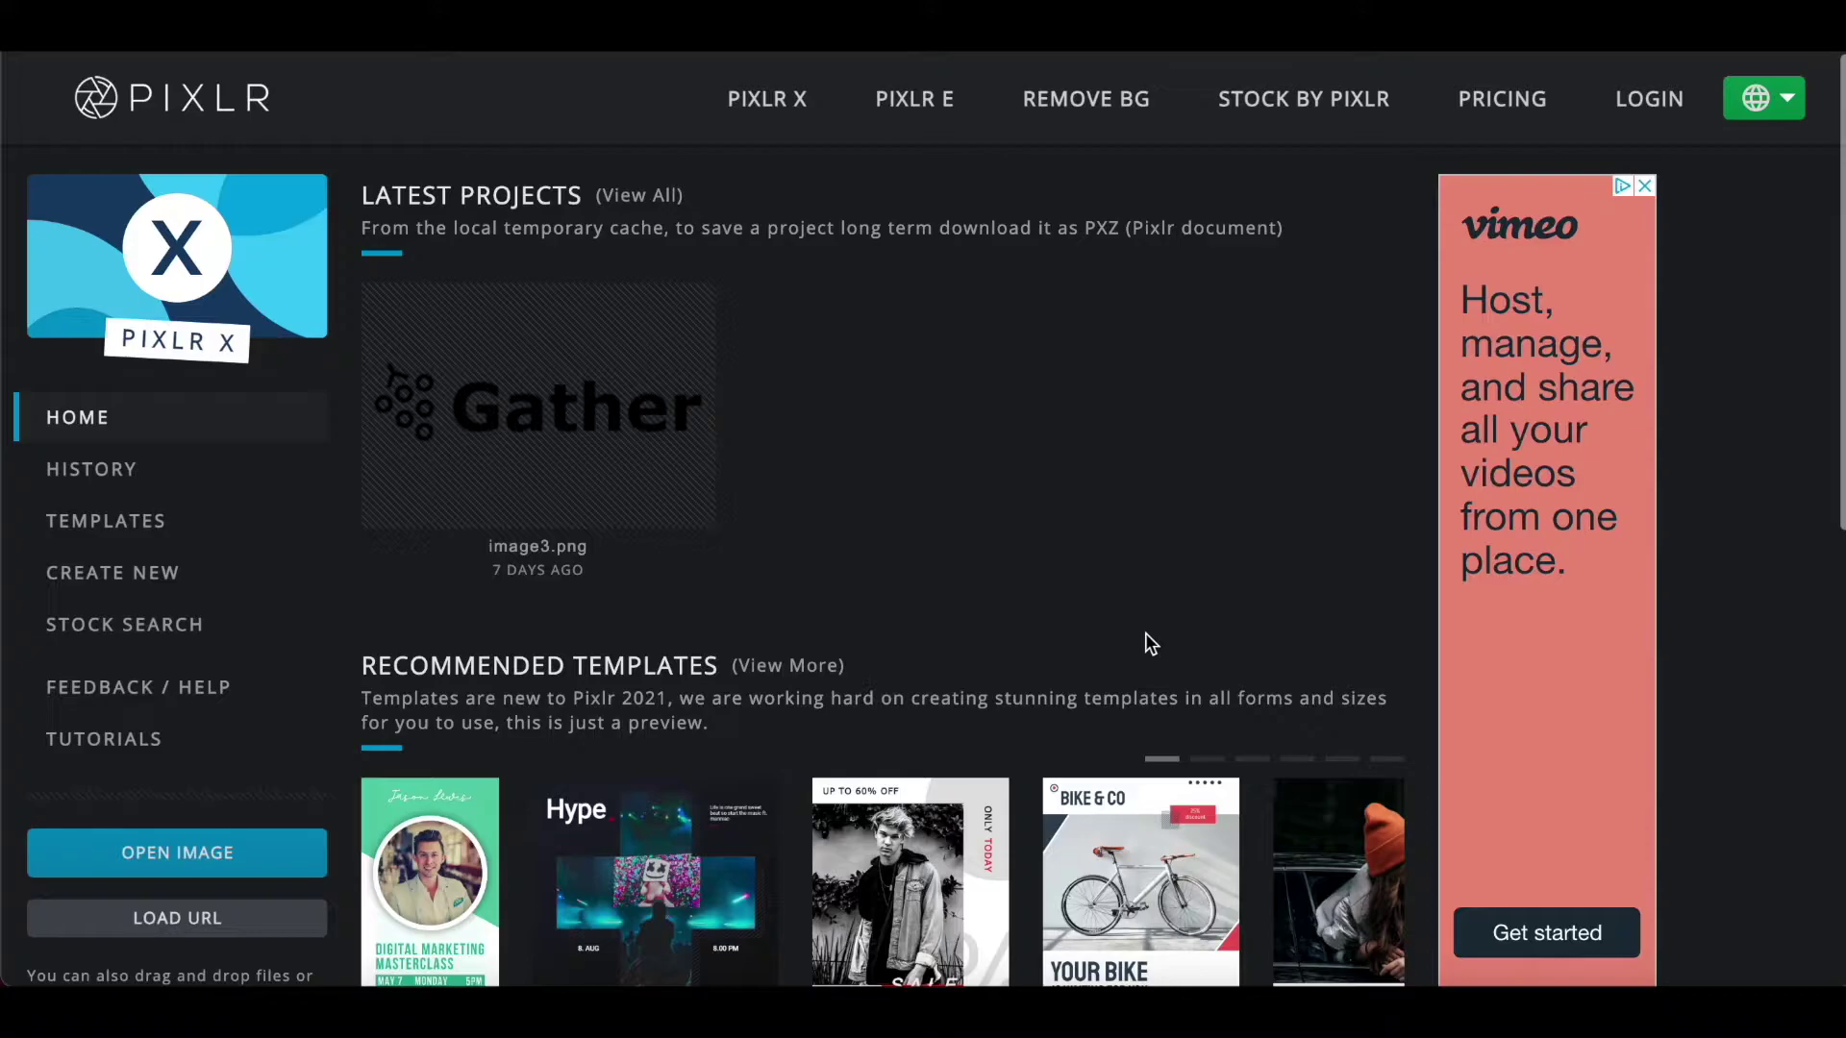
Open corgi image.jpeg from the Desktop in Pixlr X.
scroll(1063, 601, "down", 1)
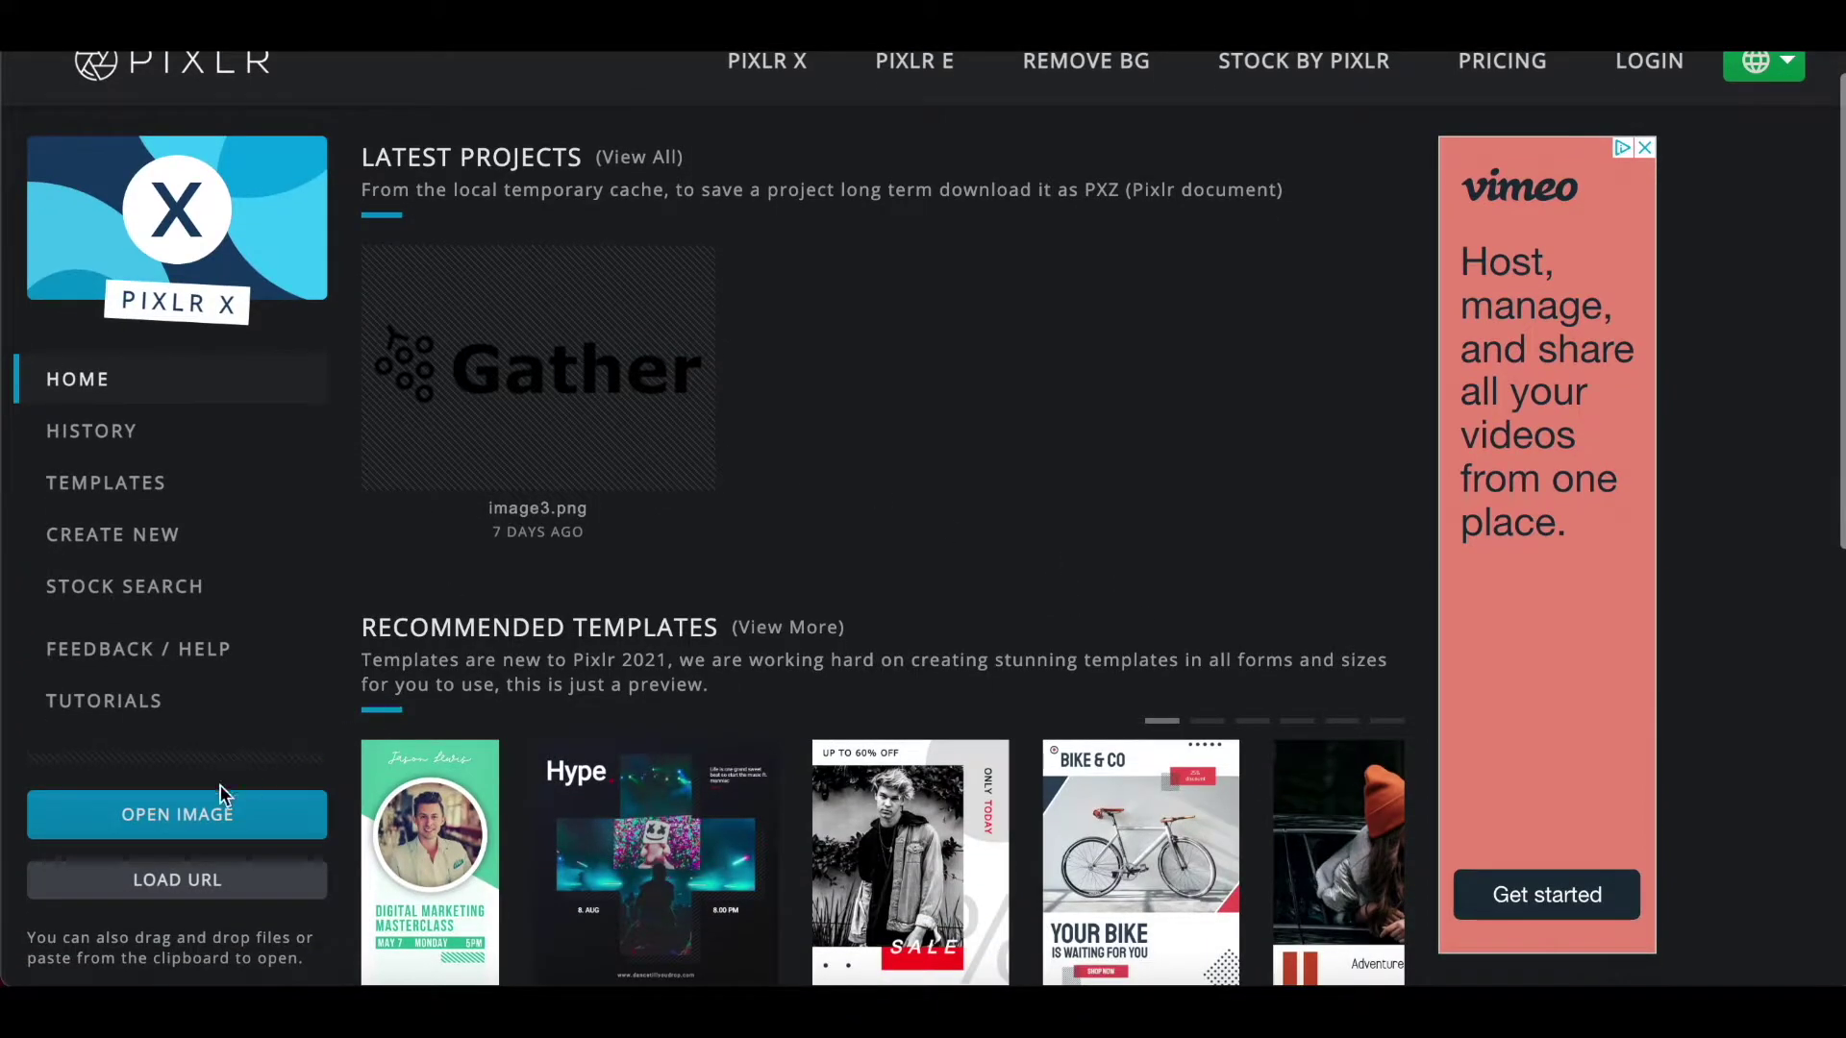
left_click(179, 818)
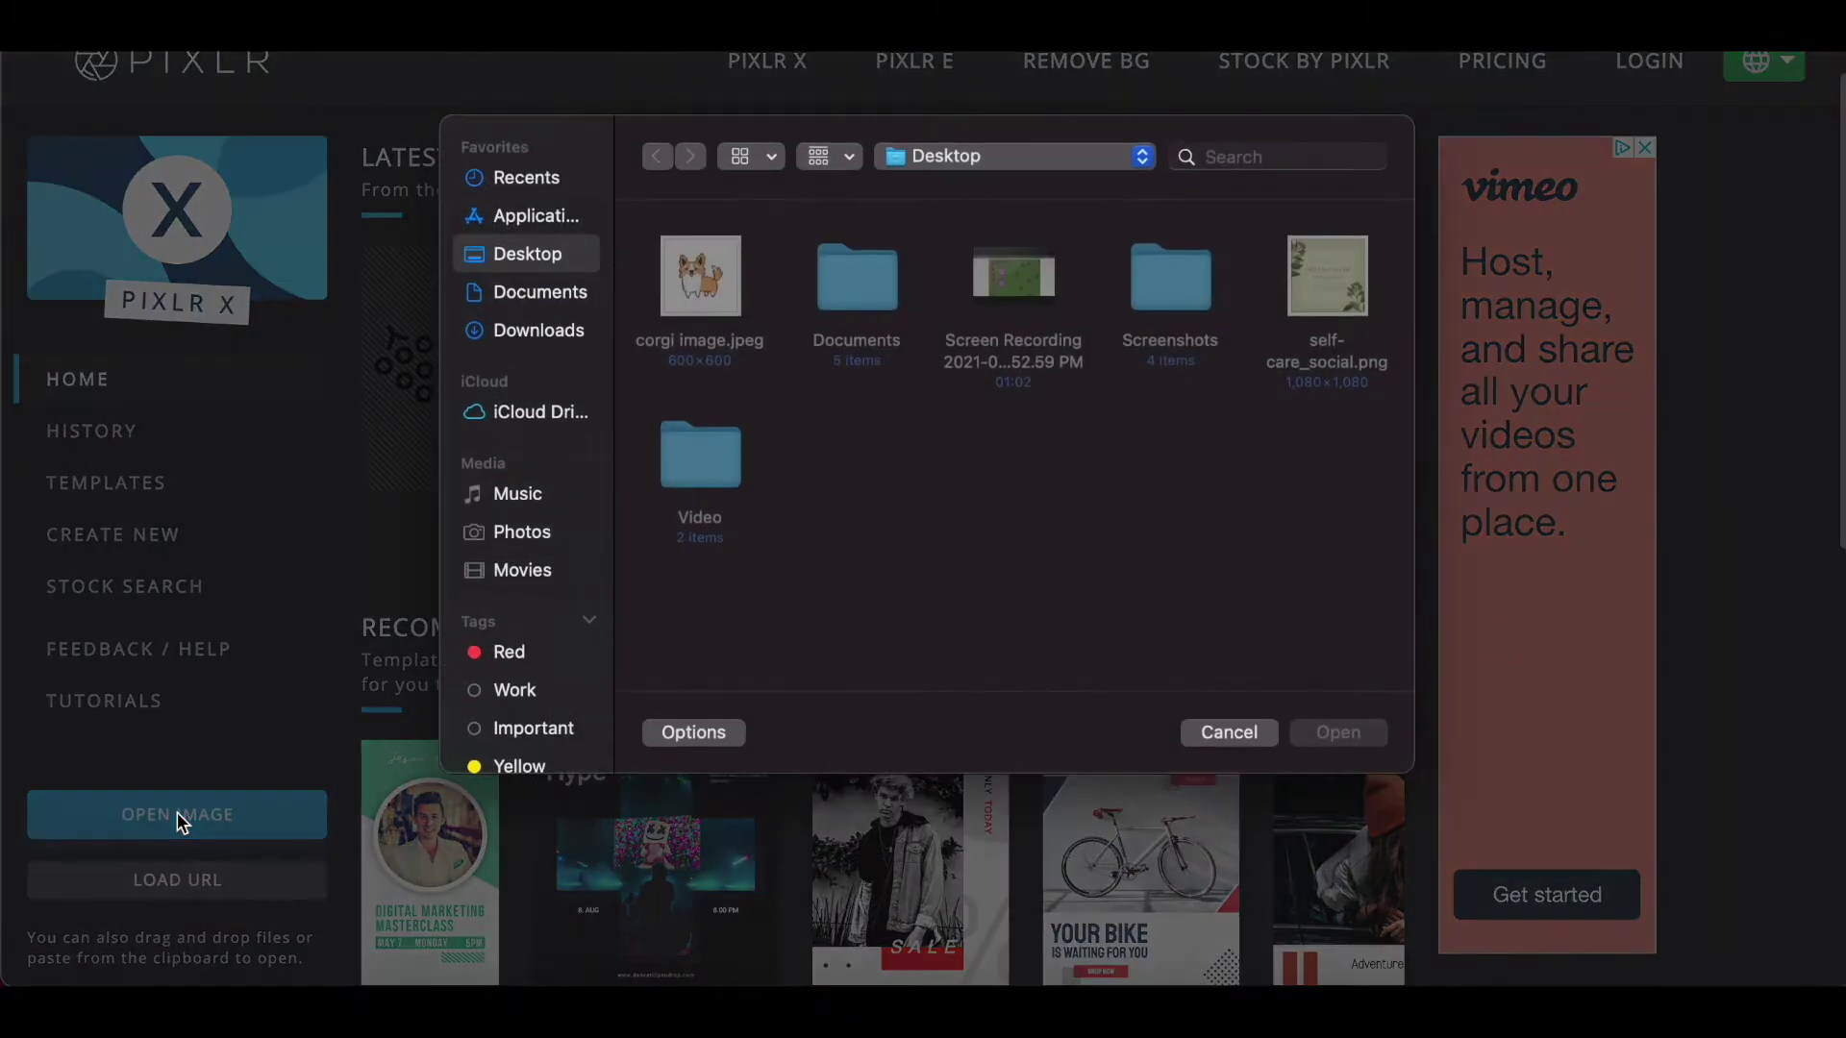
left_click(699, 274)
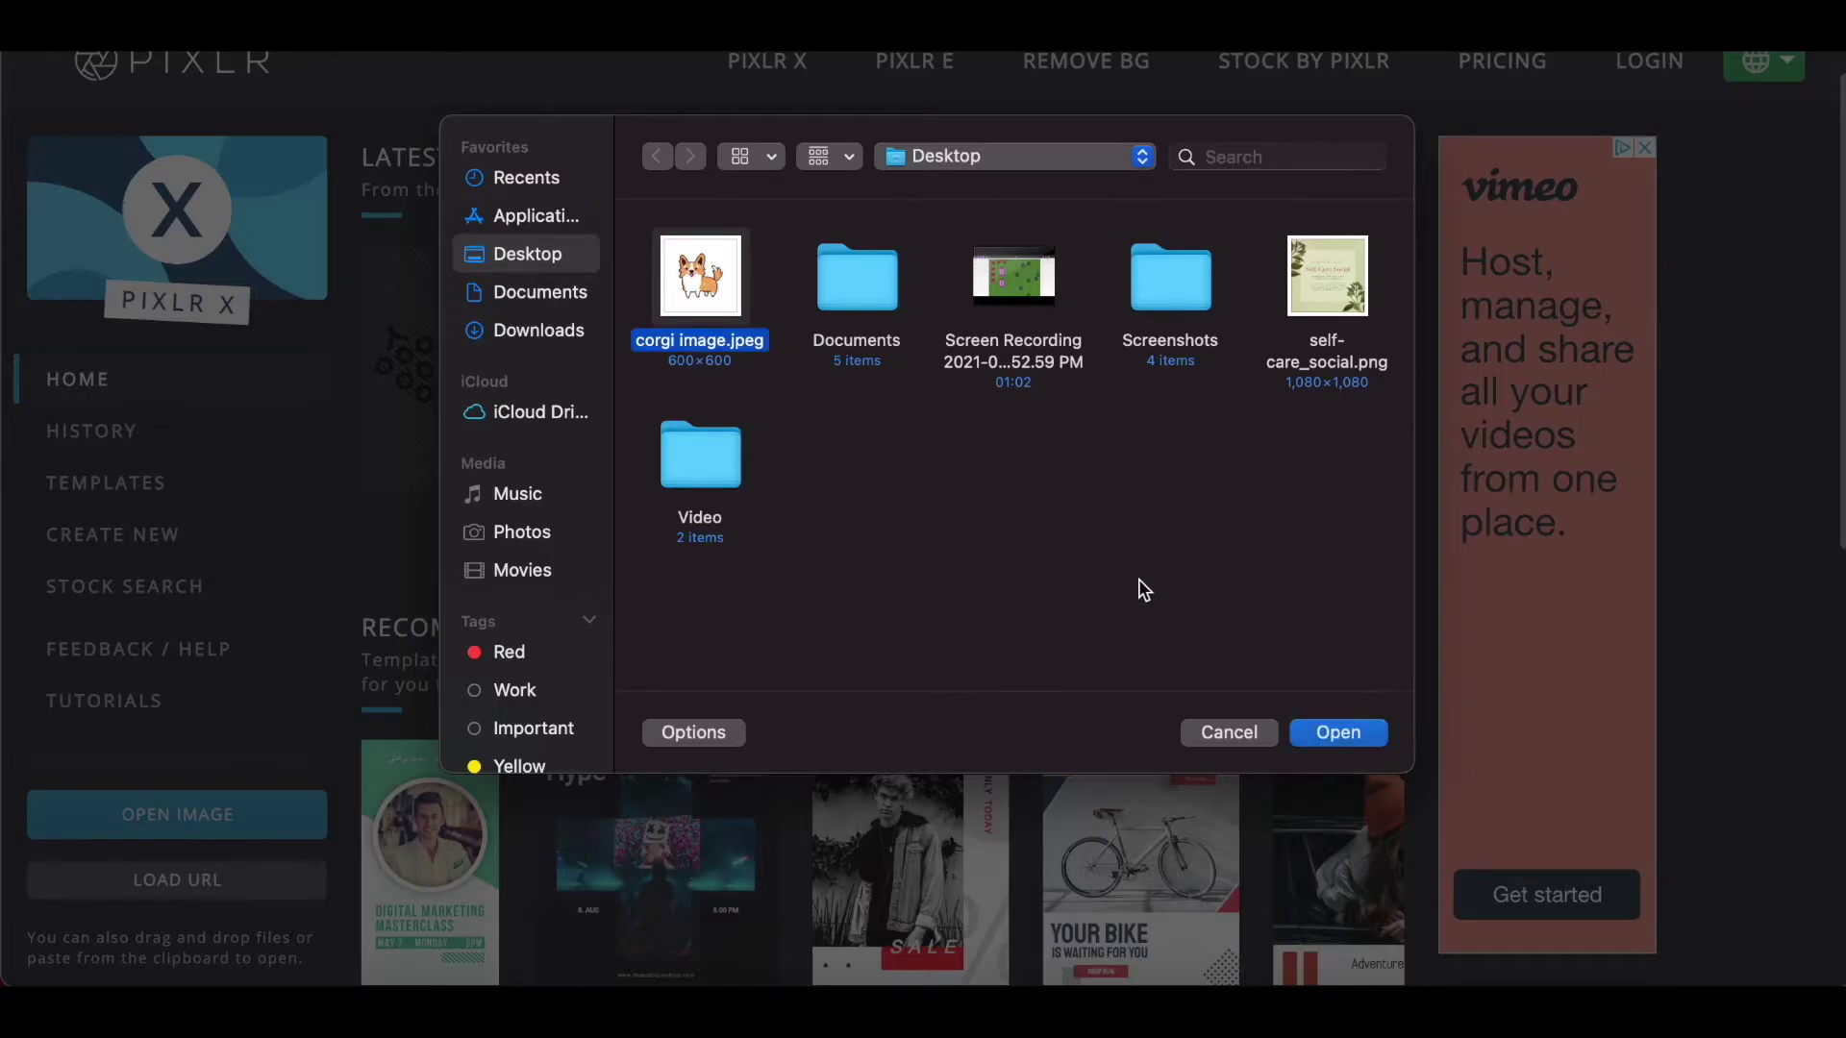
left_click(1338, 733)
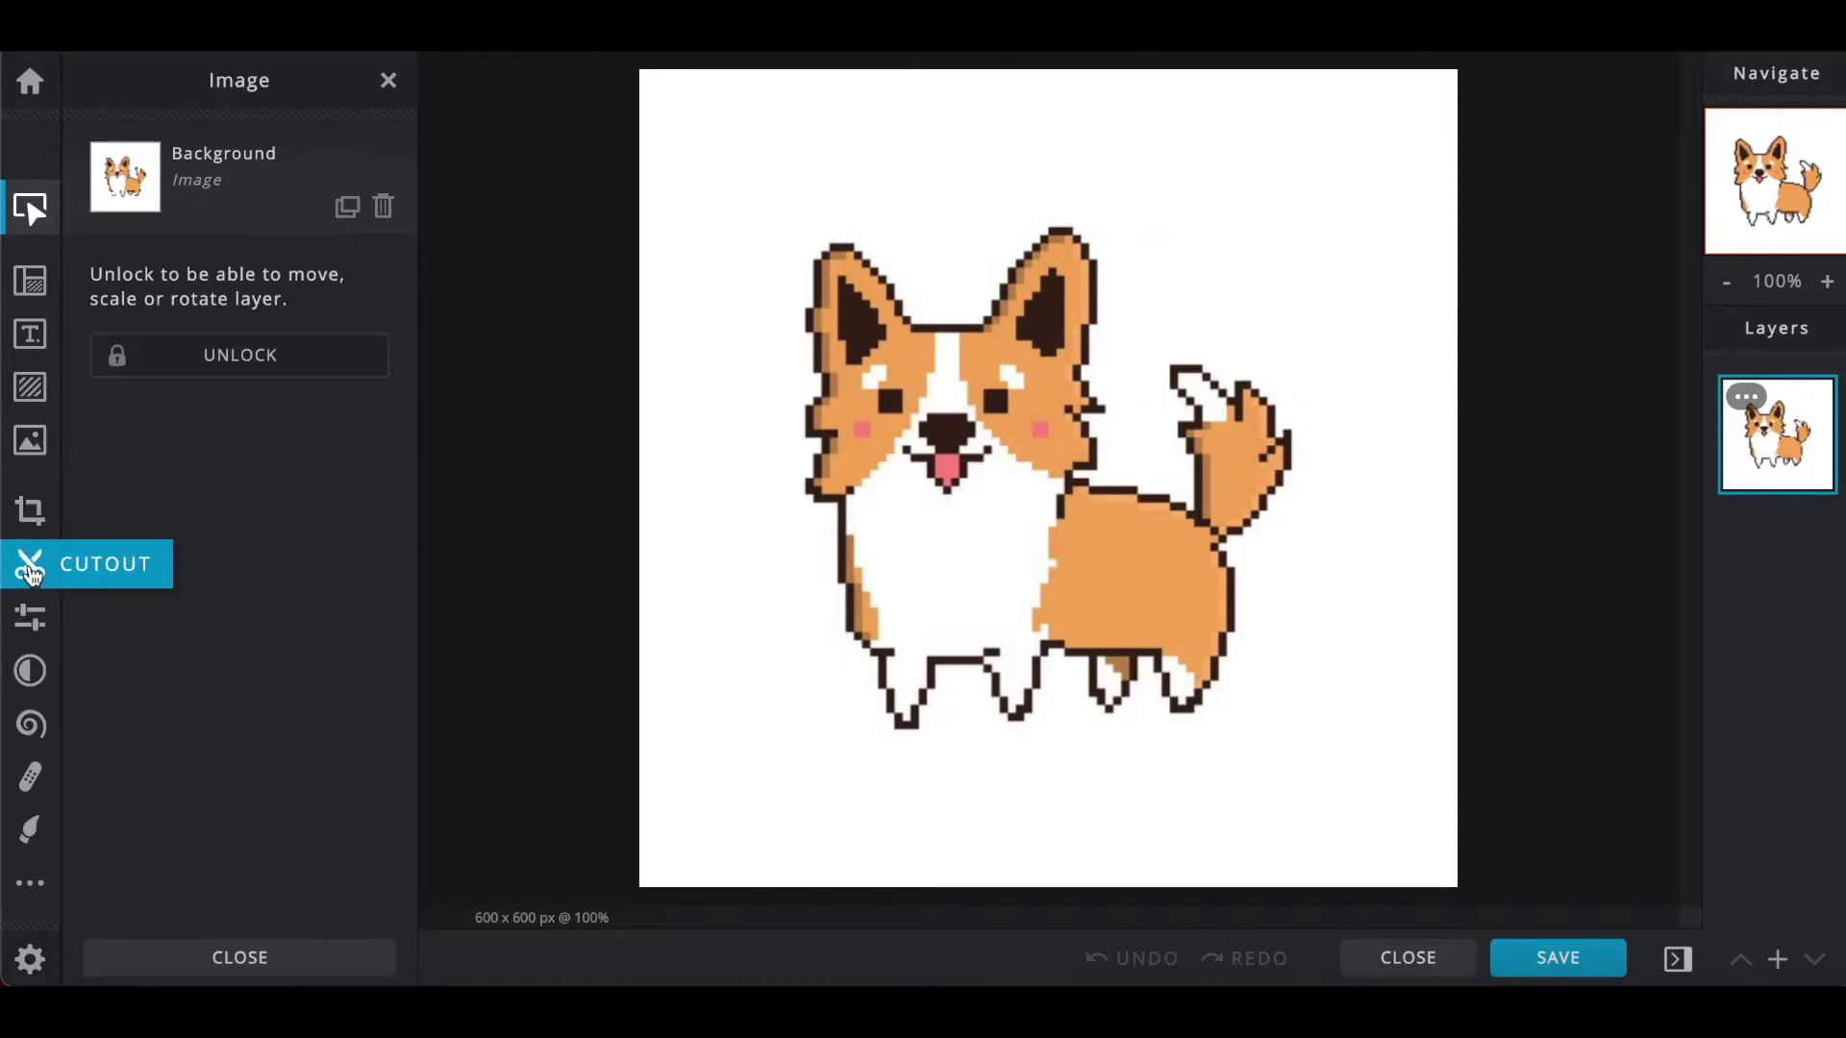
Remove the white background around the corgi with the Magic Cutout tool.
left_click(31, 574)
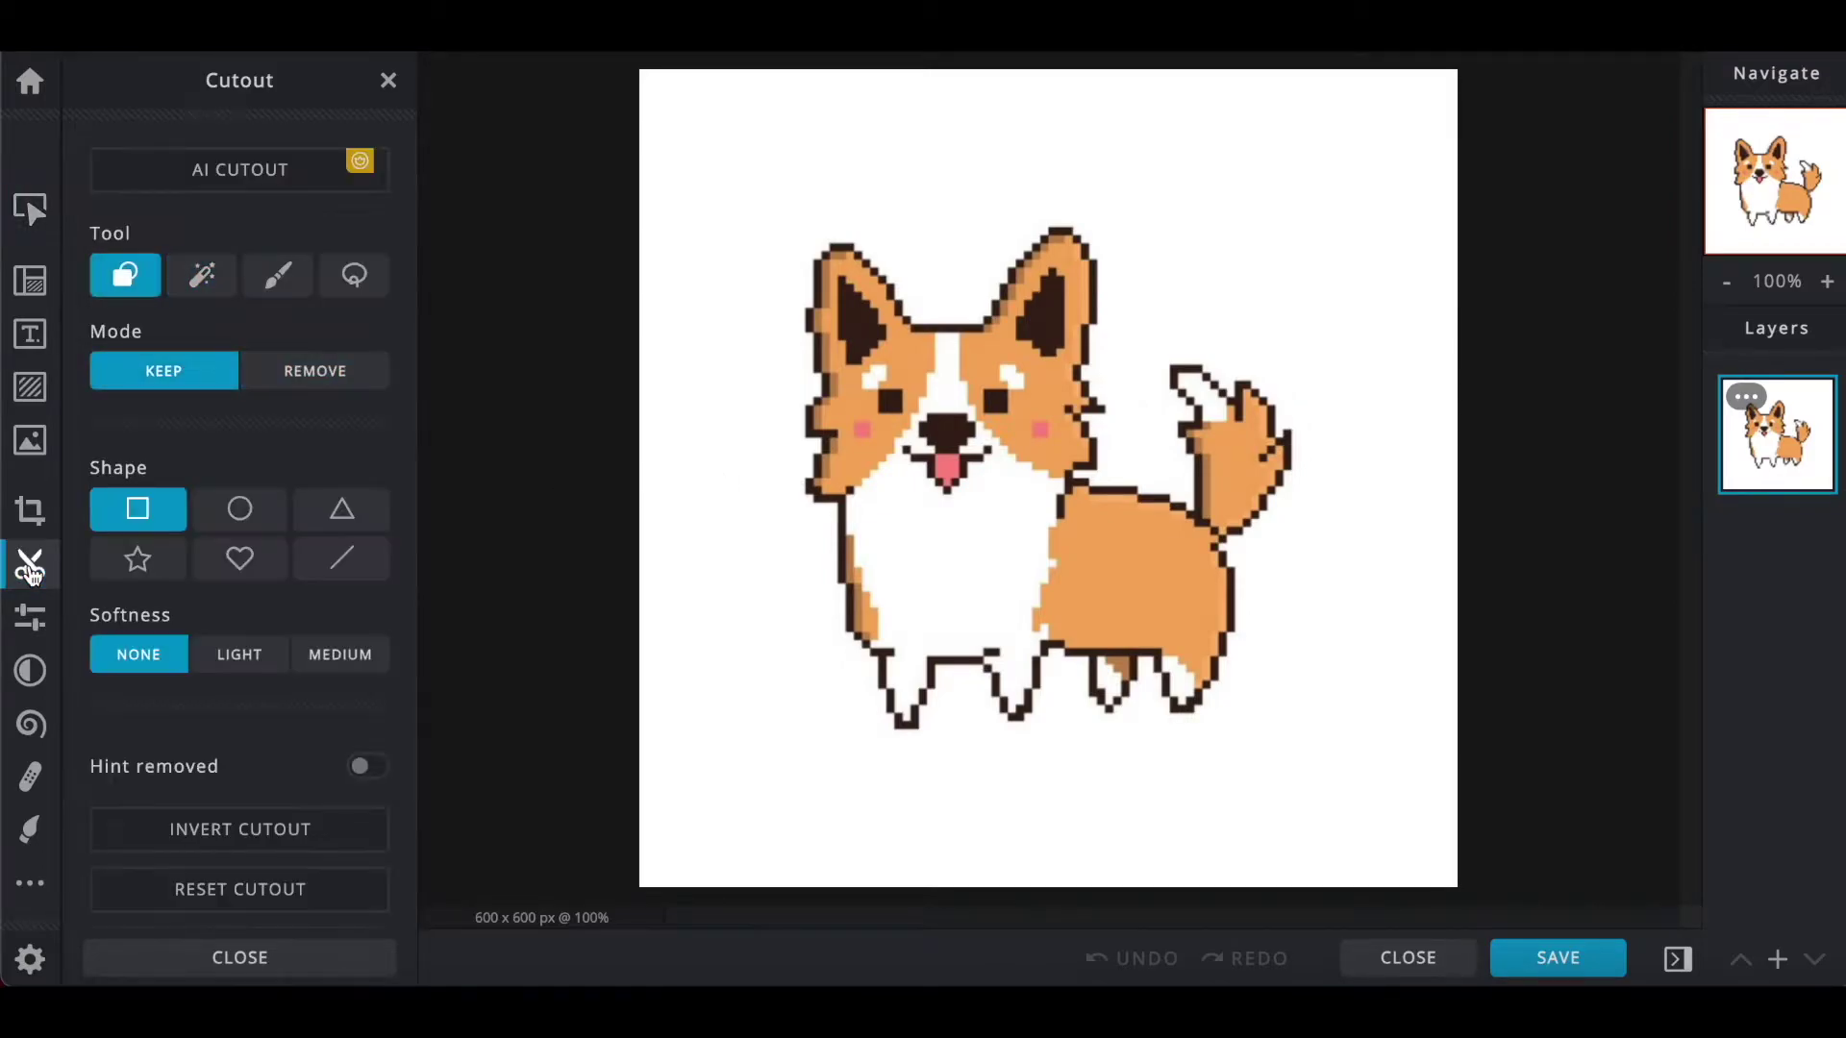
left_click(207, 287)
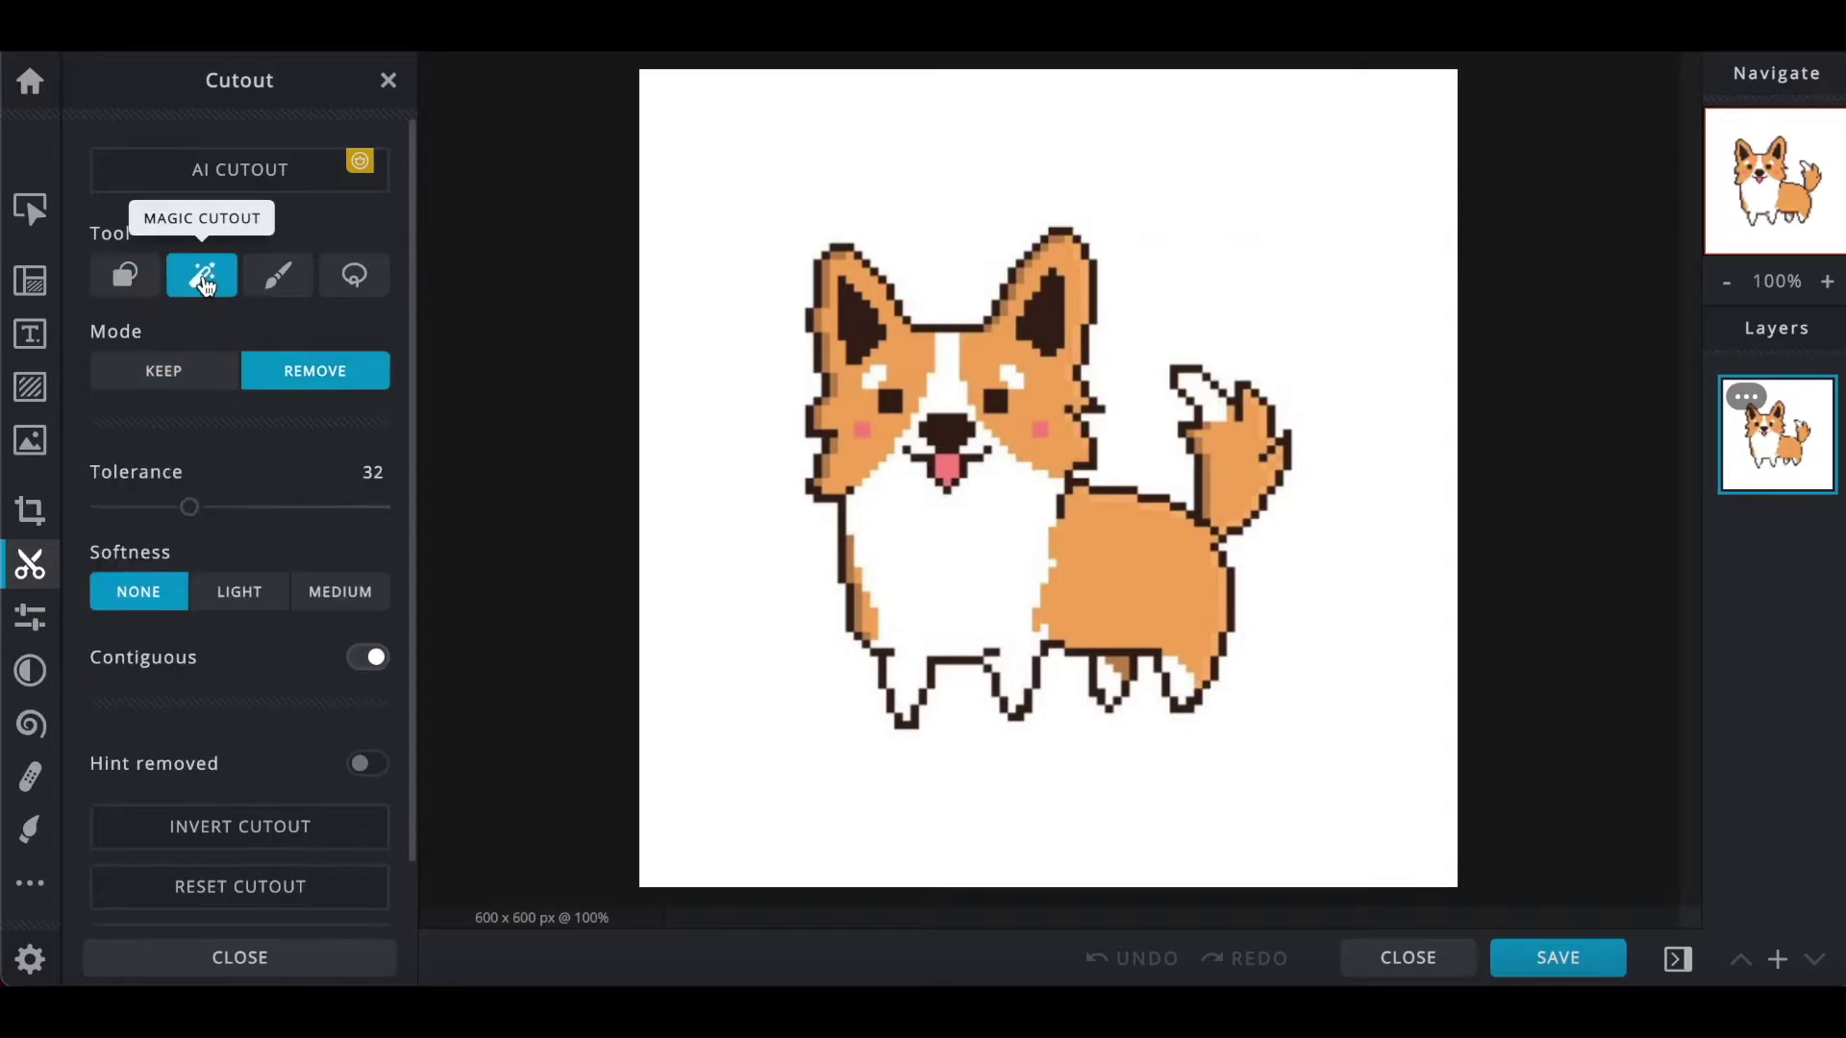
left_click(739, 599)
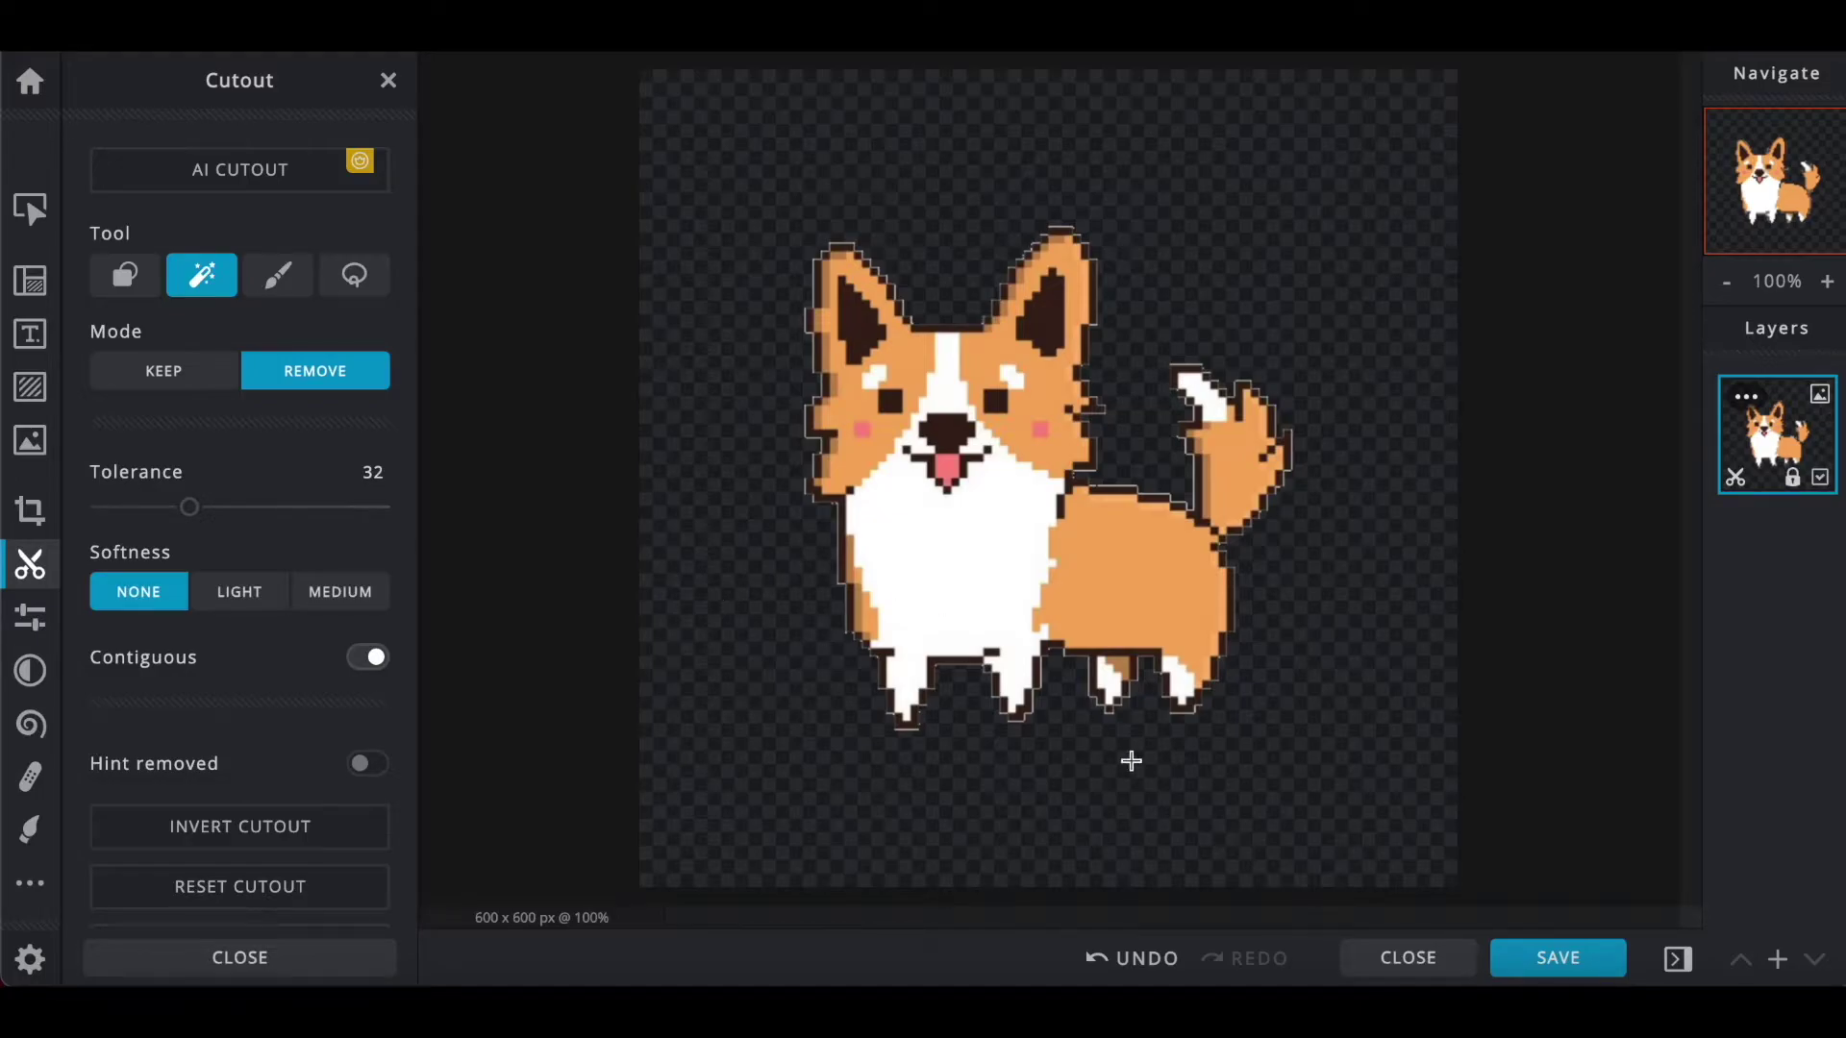
Download the cut-out corgi as a PNG named "corgi image" with an image width of 64 pixels.
left_click(1551, 959)
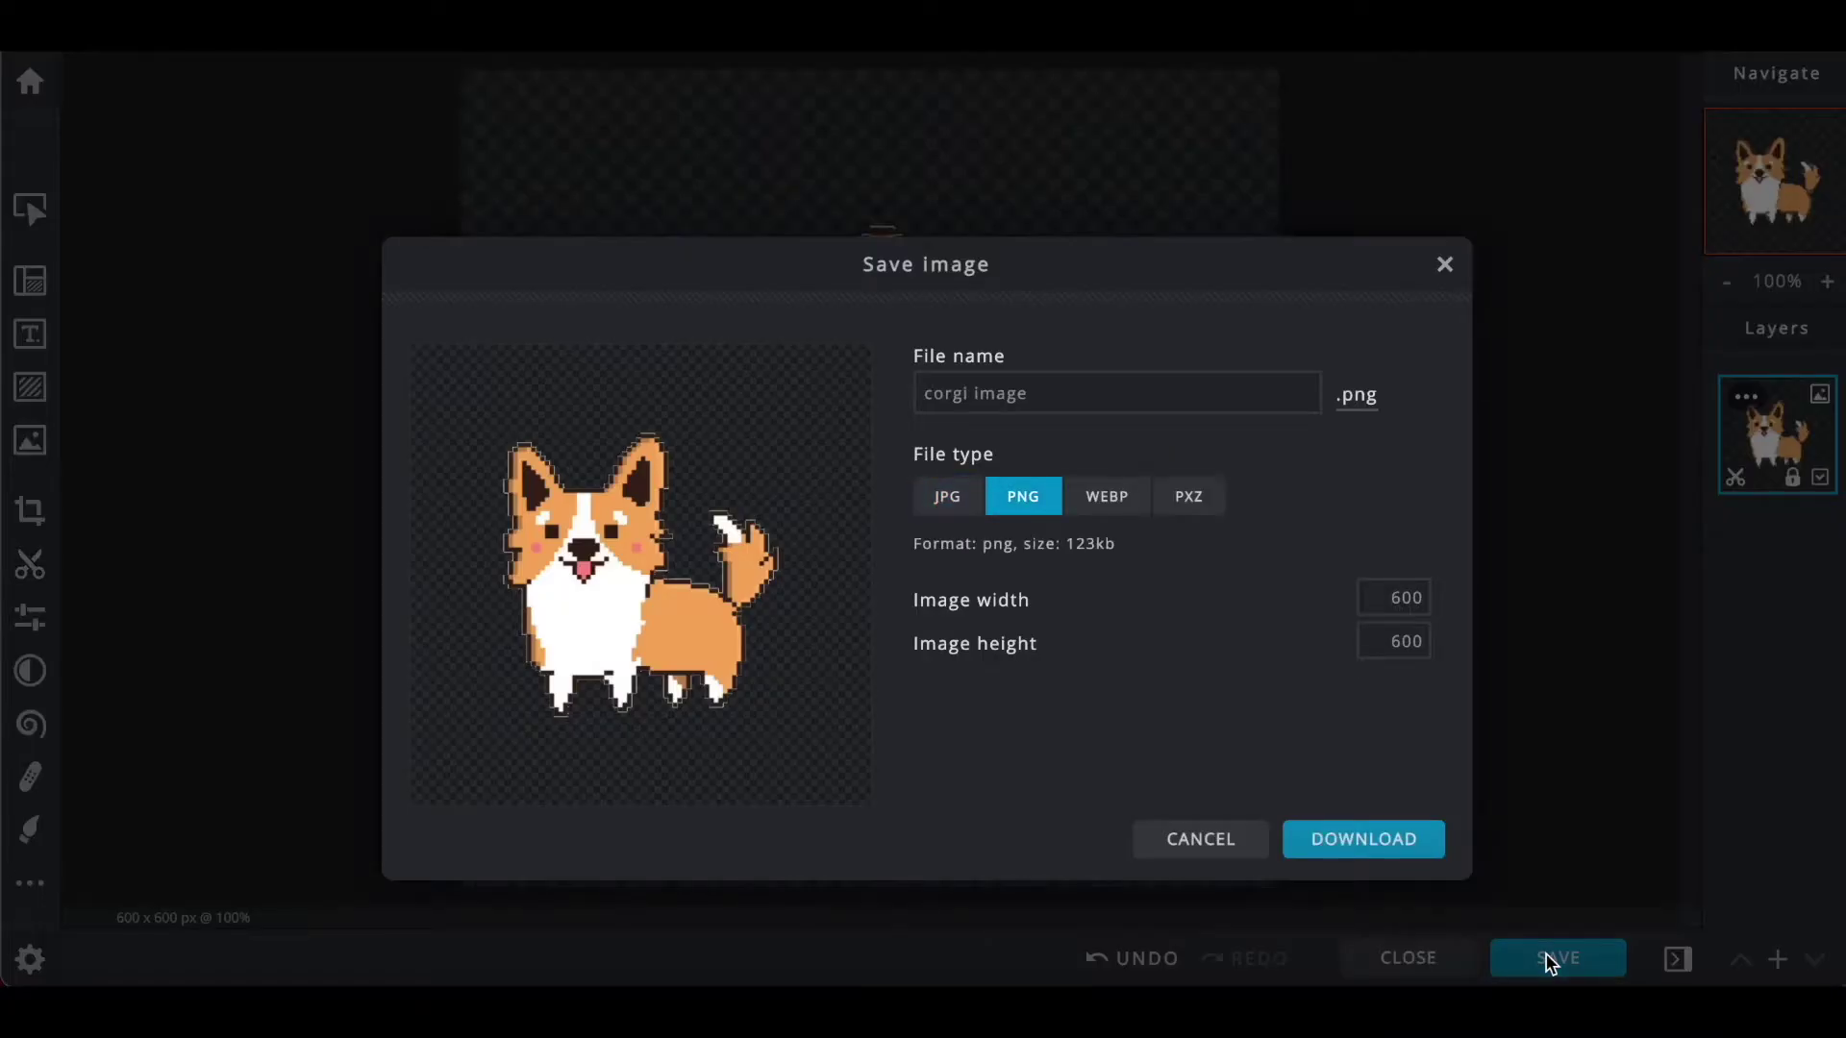
left_click(1063, 393)
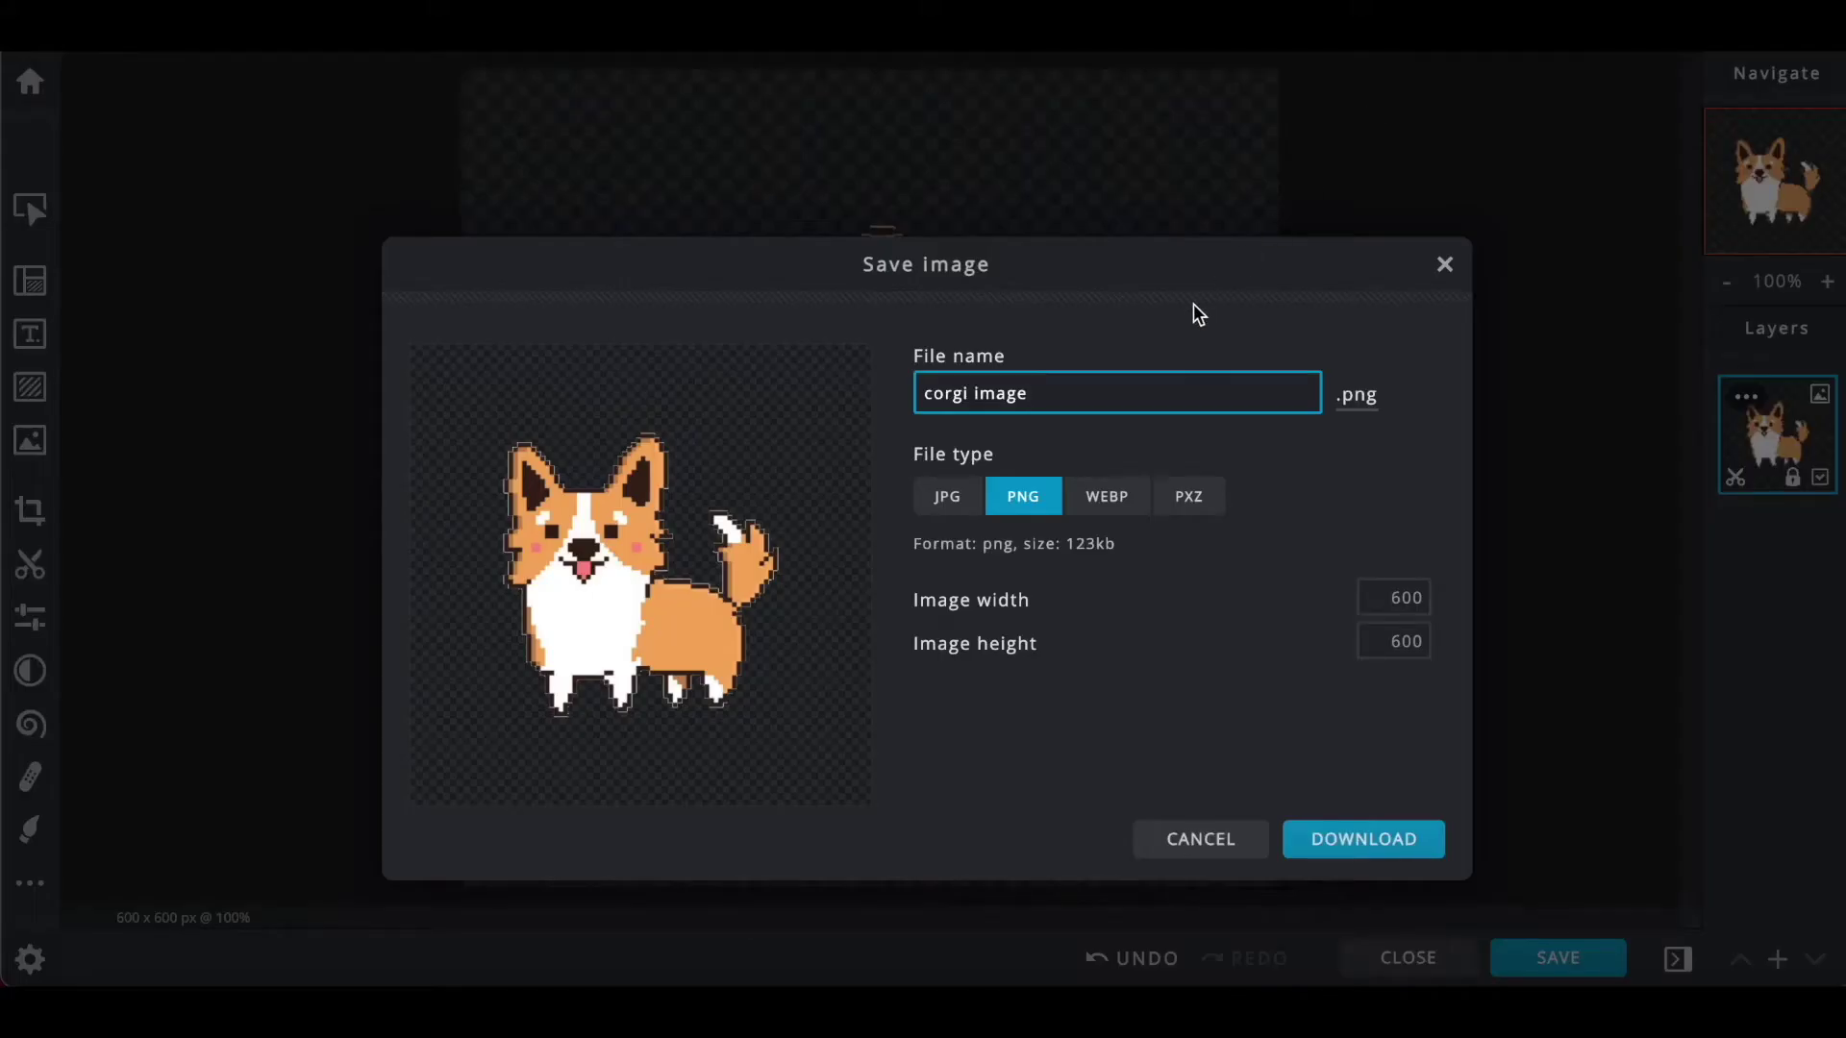
left_click(1374, 592)
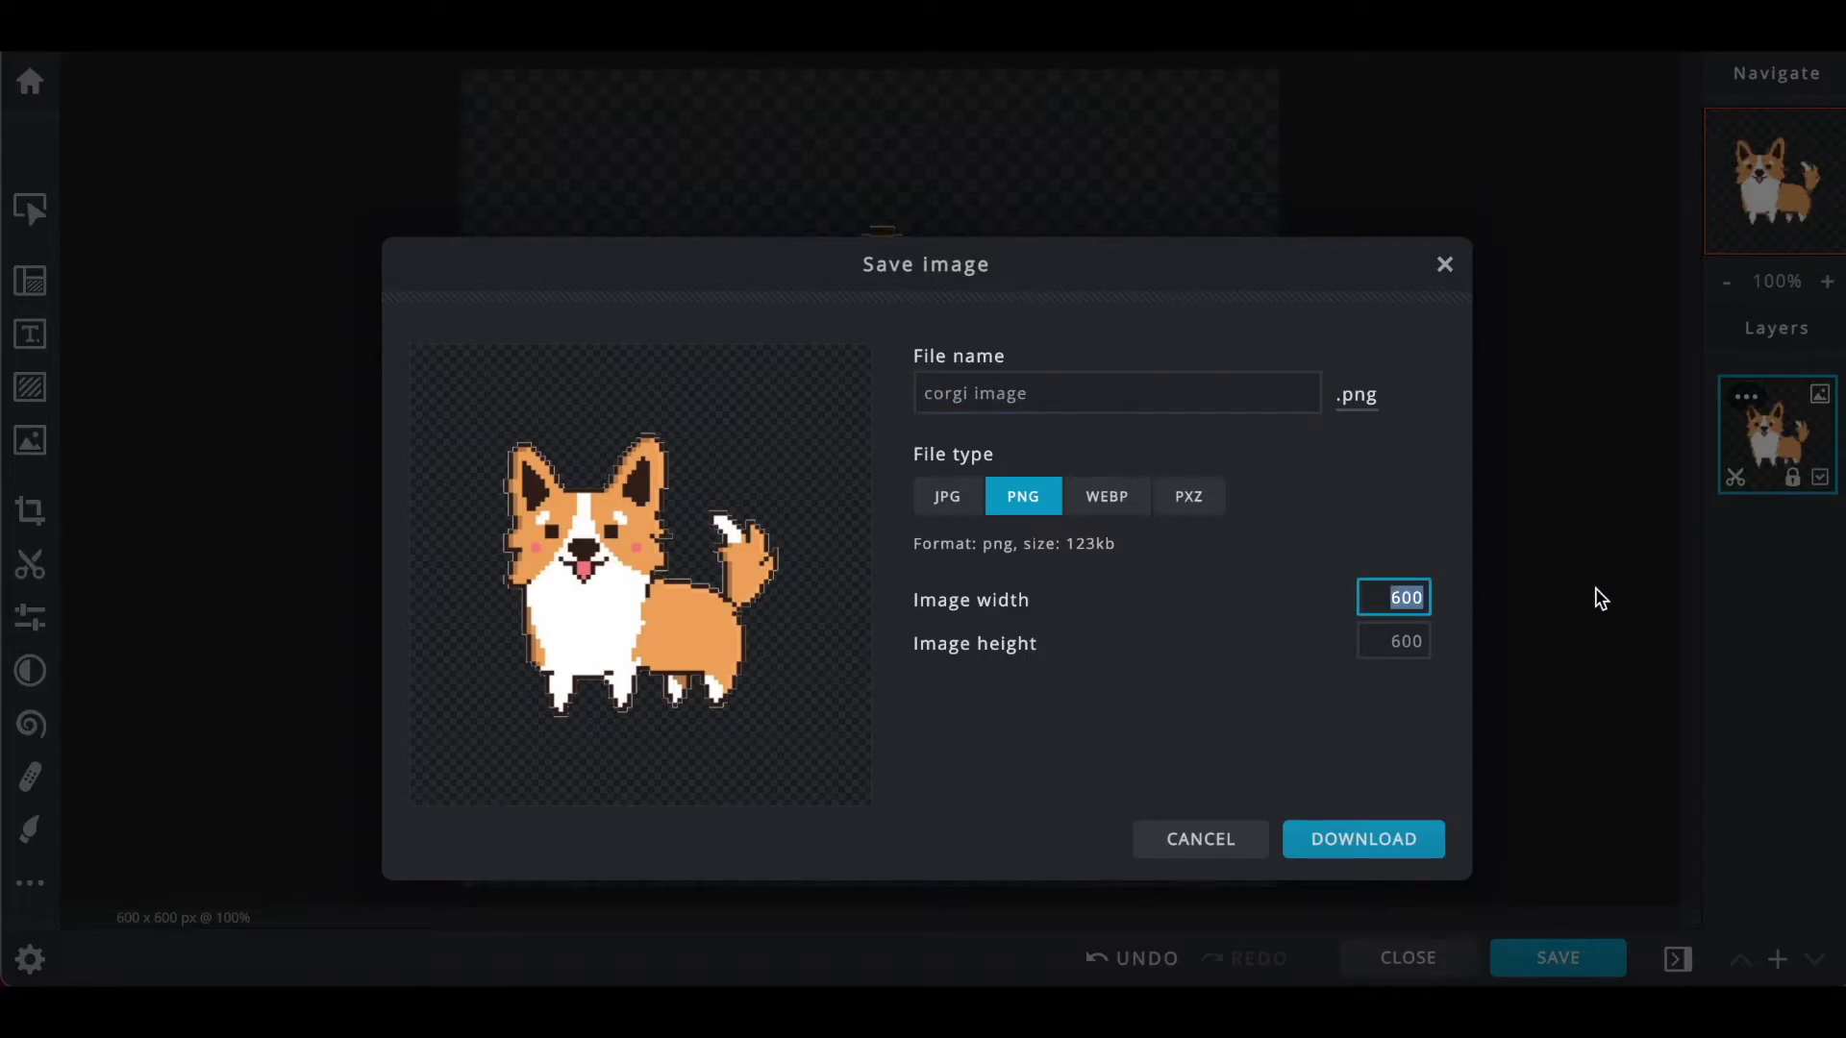
type("64")
left_click(1405, 838)
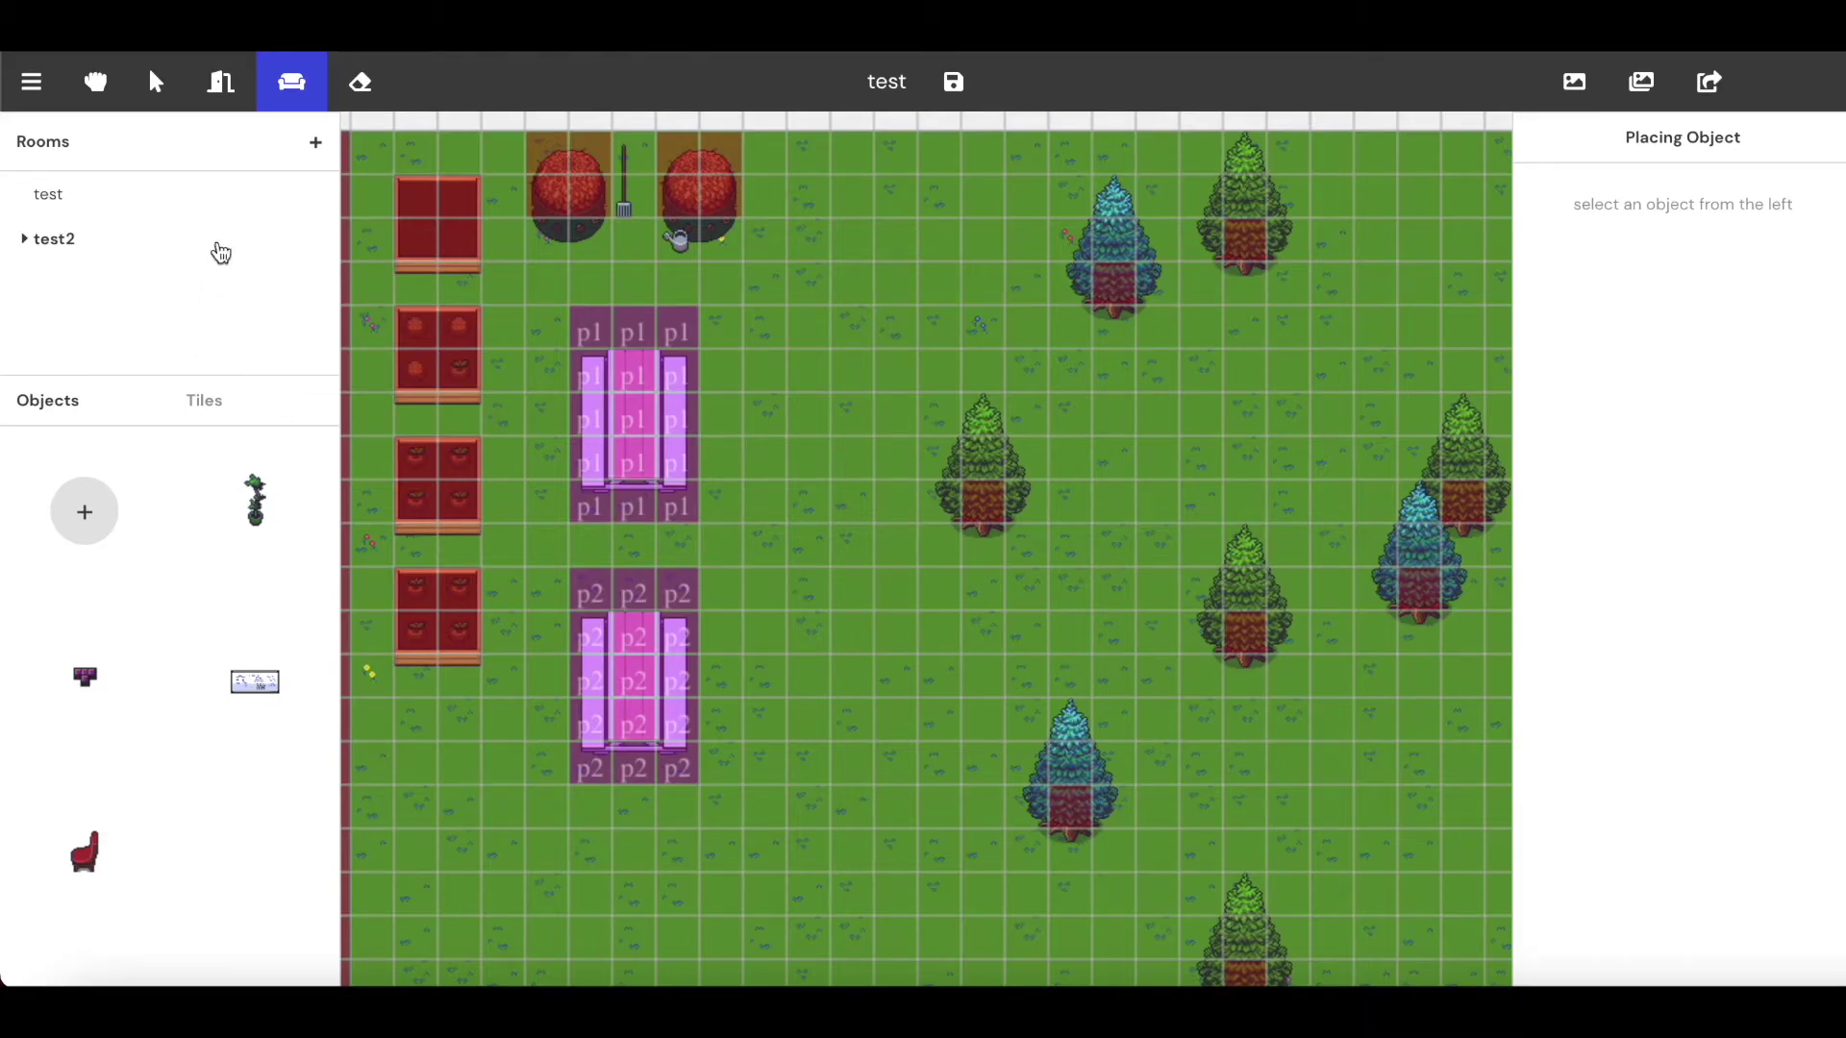
In the Gather map editor, upload corgi image (1).png from the Desktop as the image for a new custom object.
left_click(83, 514)
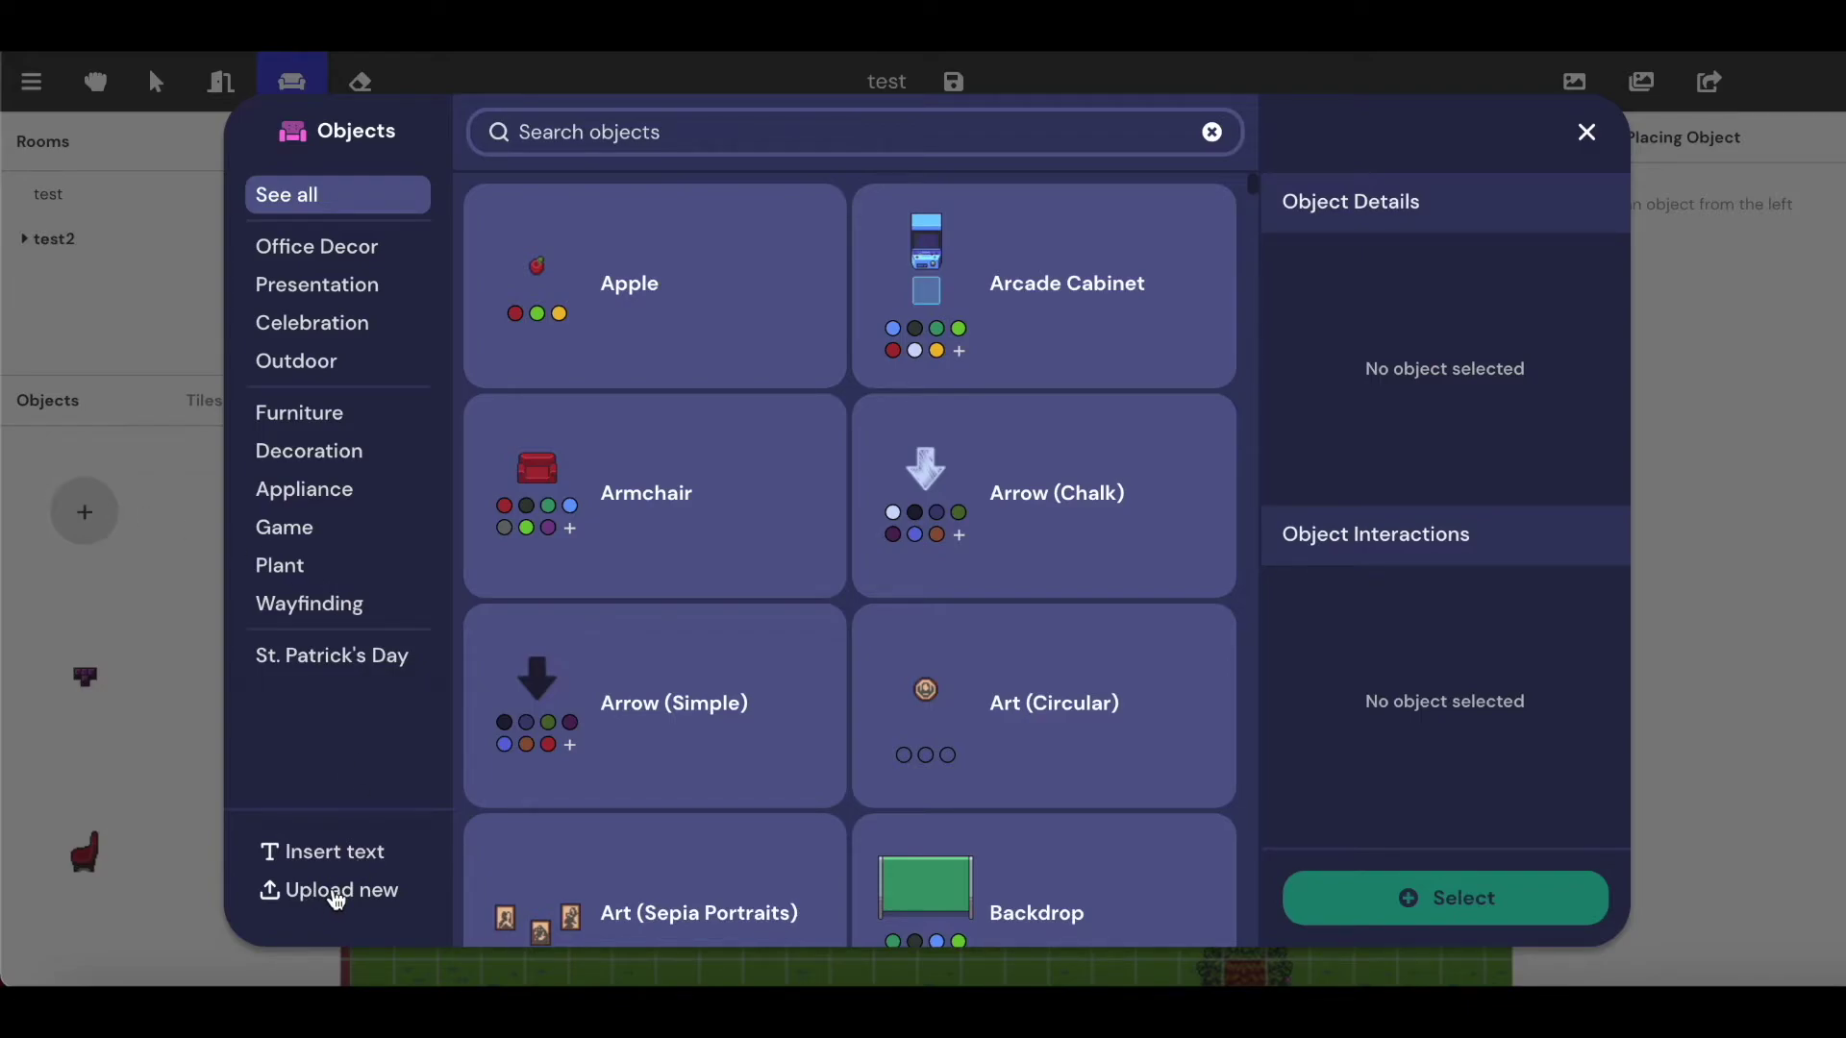
left_click(337, 894)
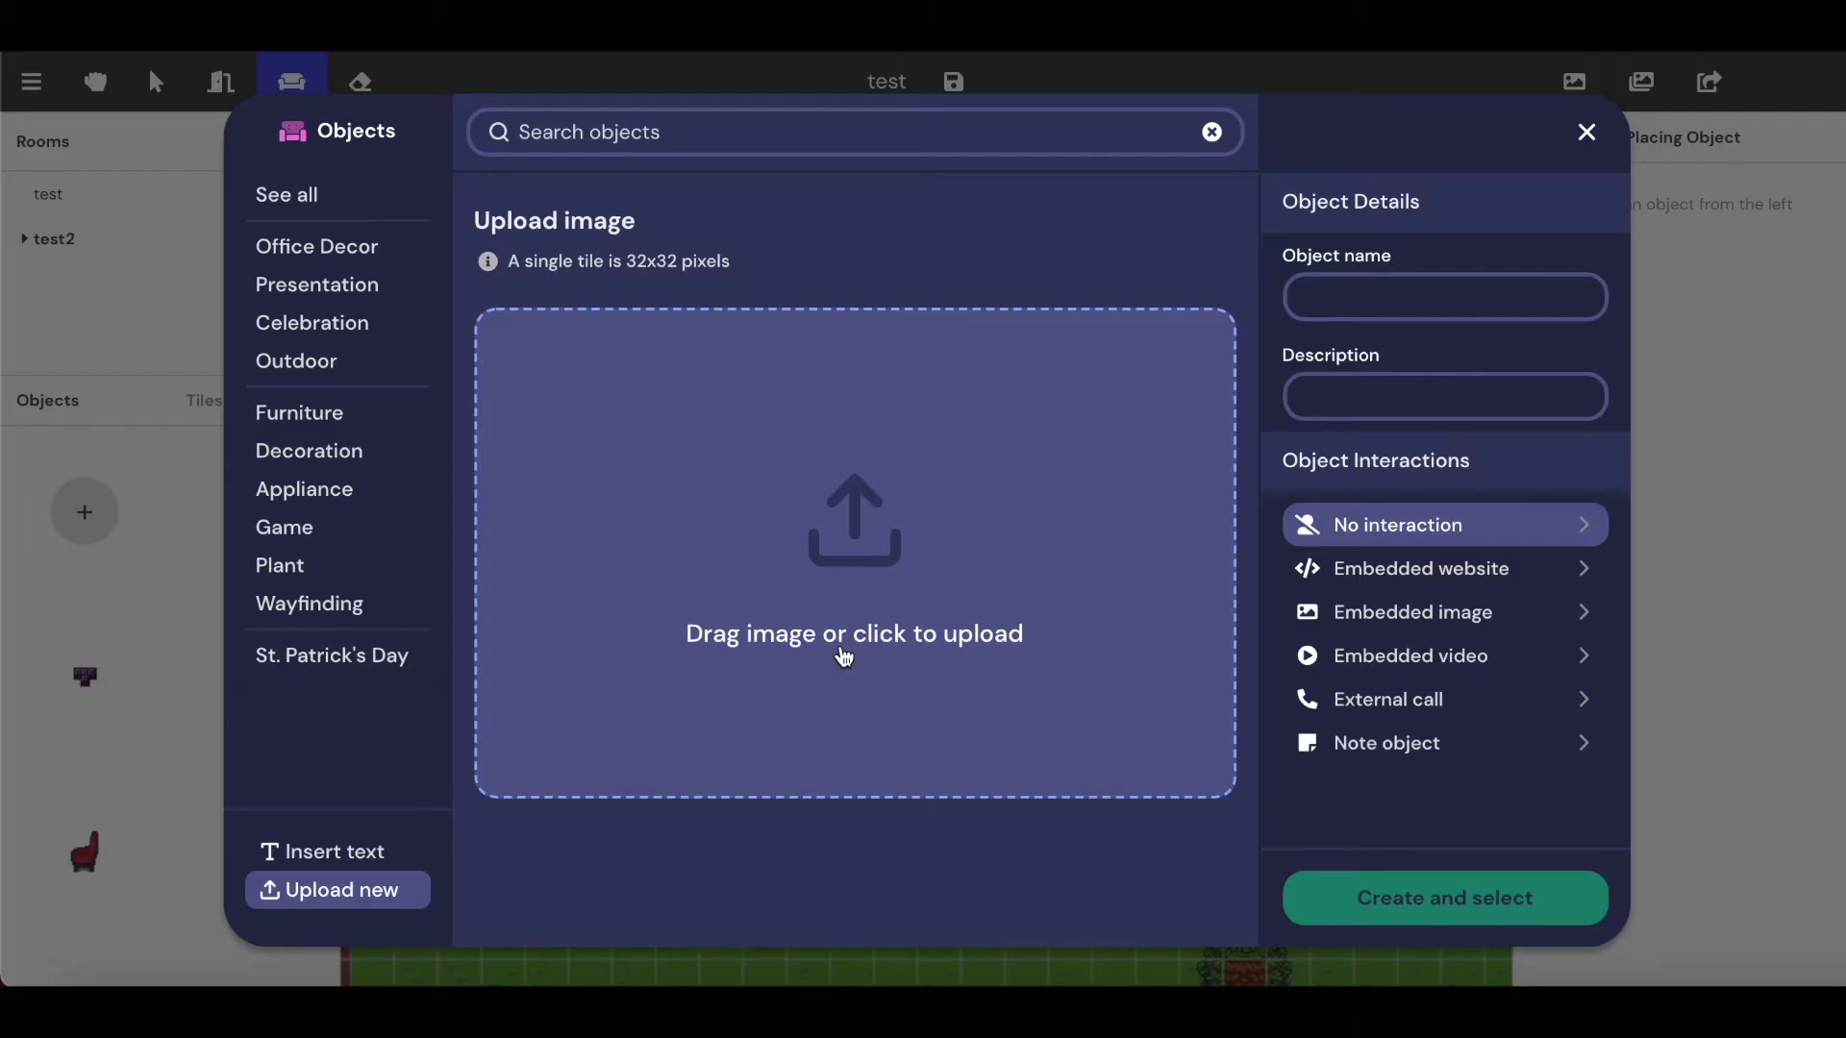
left_click(897, 639)
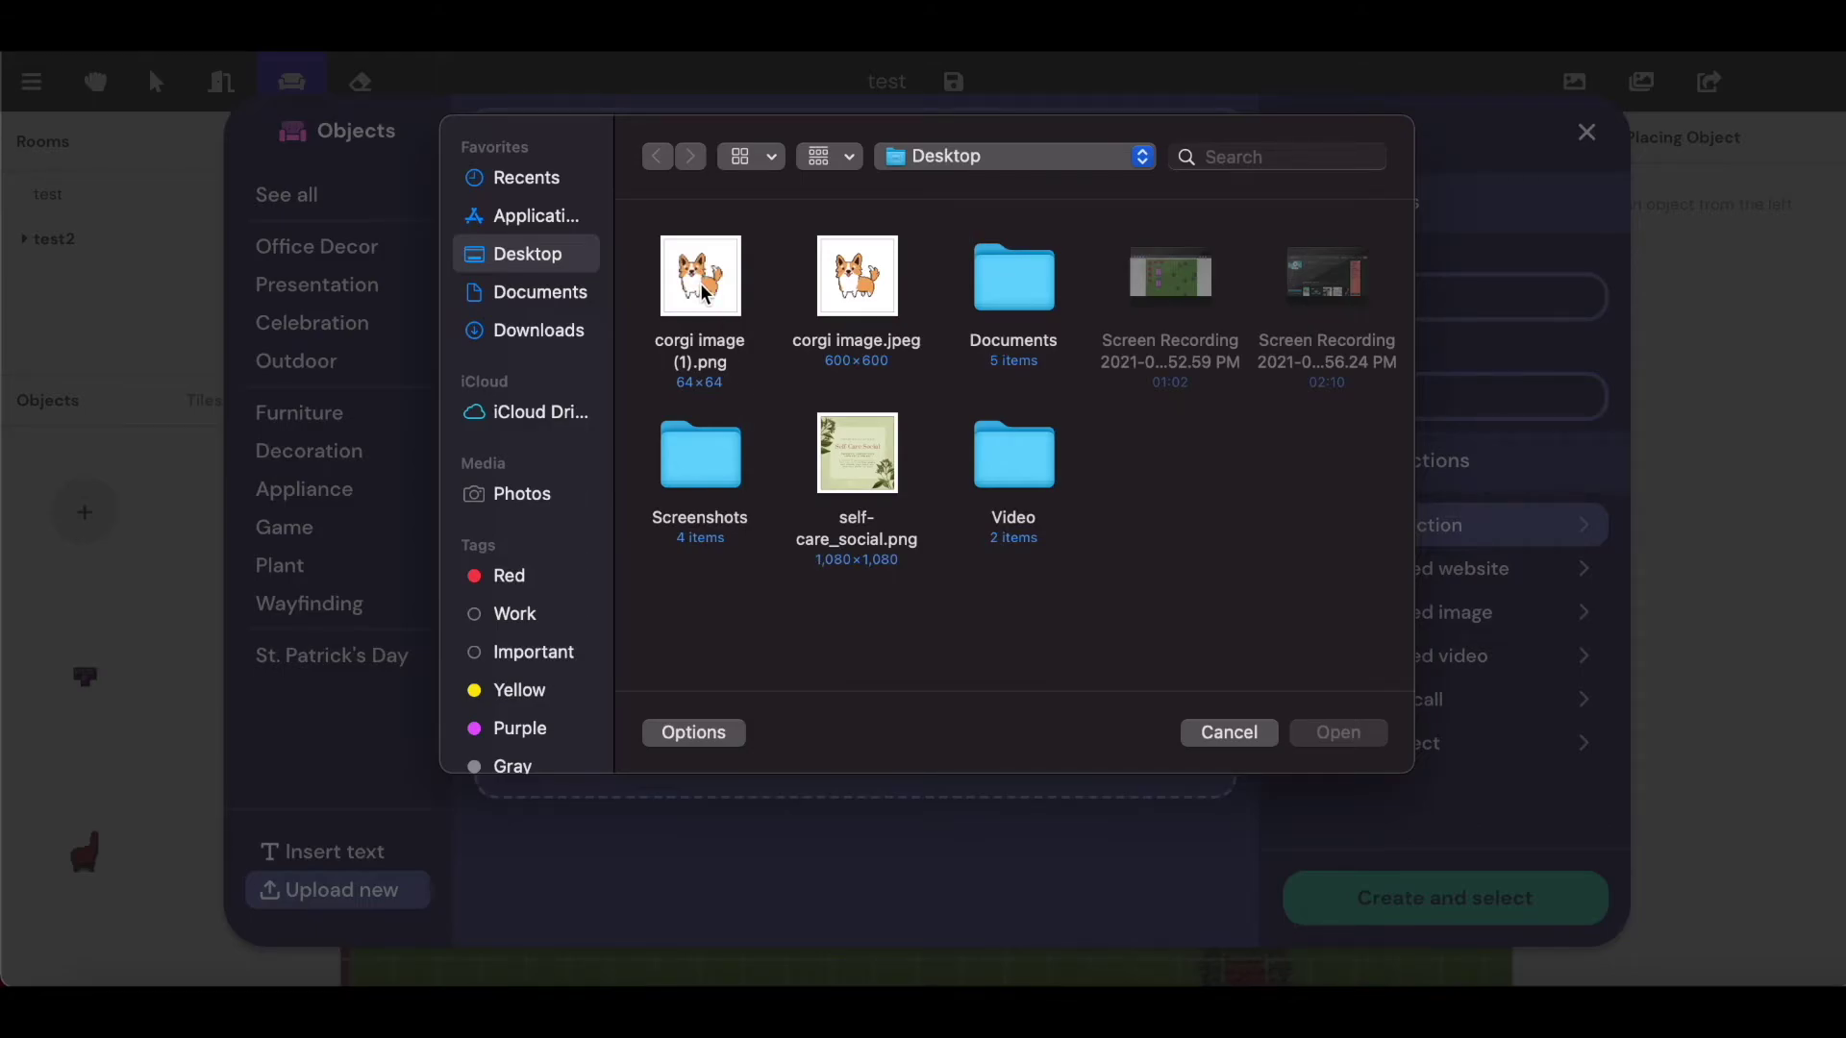
left_click(705, 293)
left_click(1362, 740)
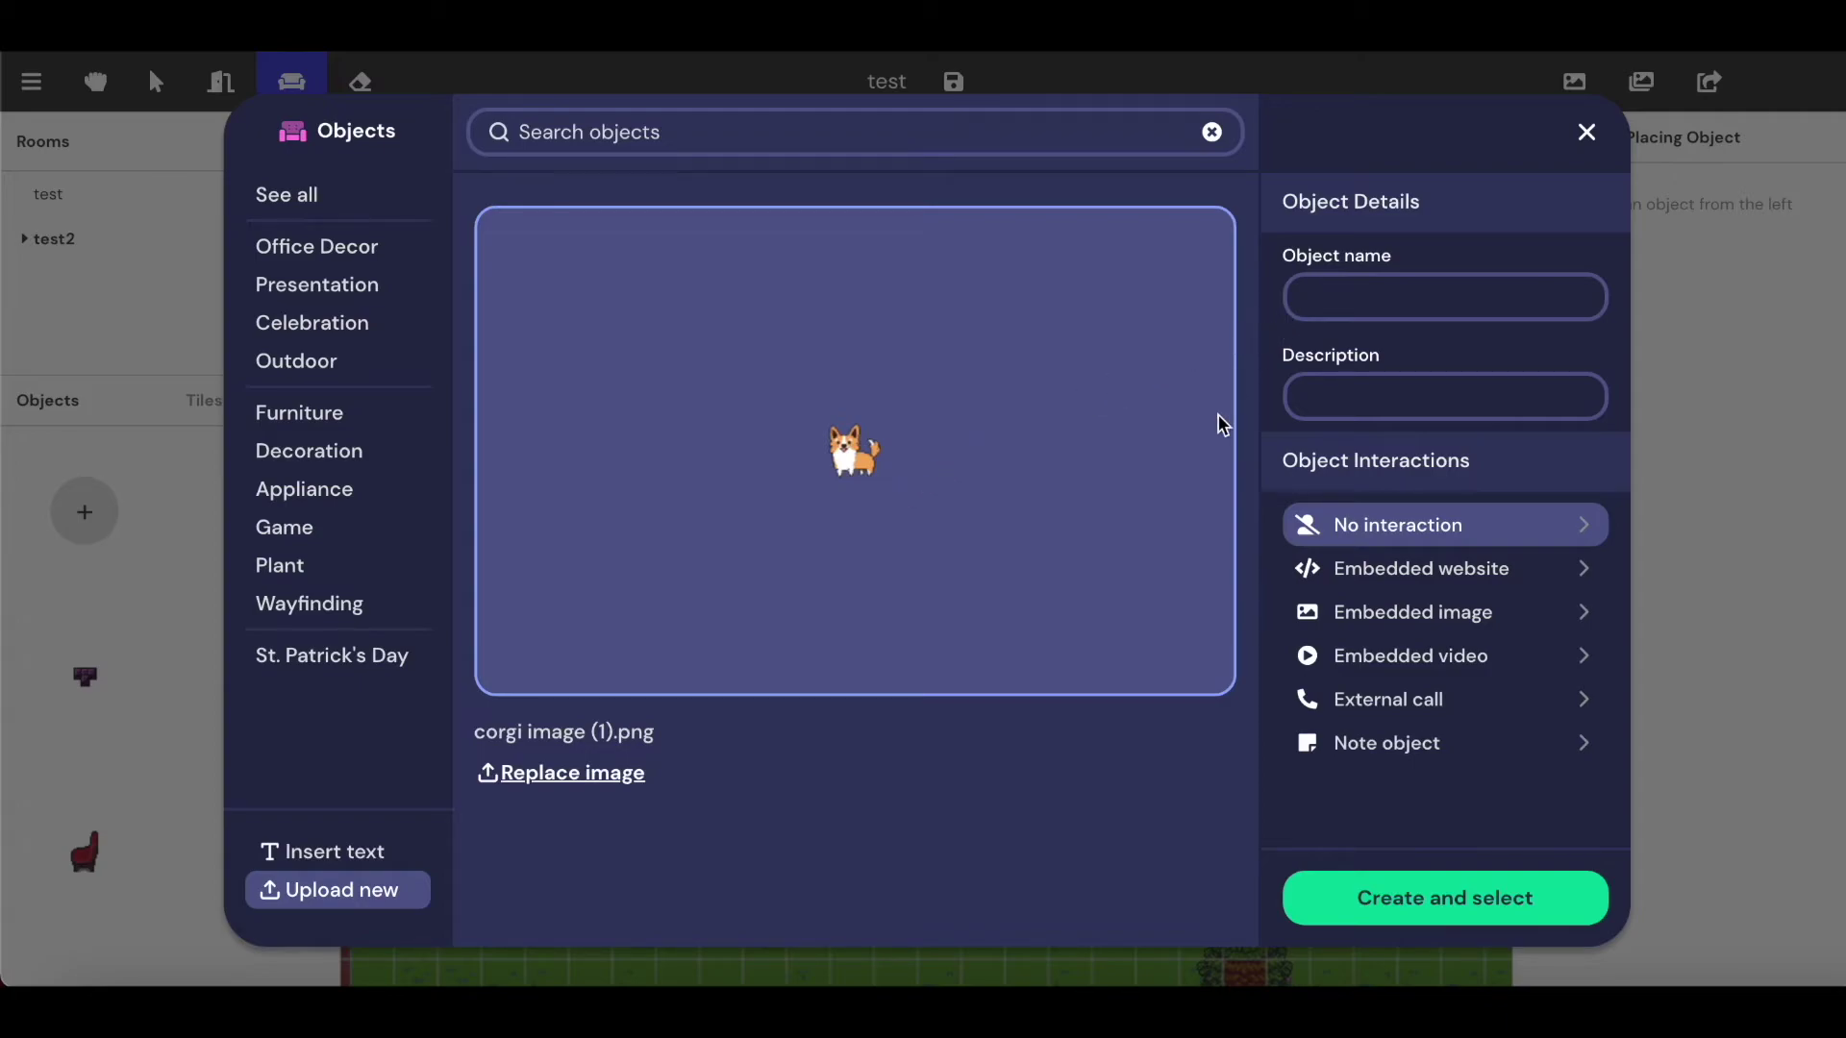
Name the new object "Corgi", create it without interaction, and place it on the grass just left of the nearest green tree.
type("Corgi")
left_click(1443, 907)
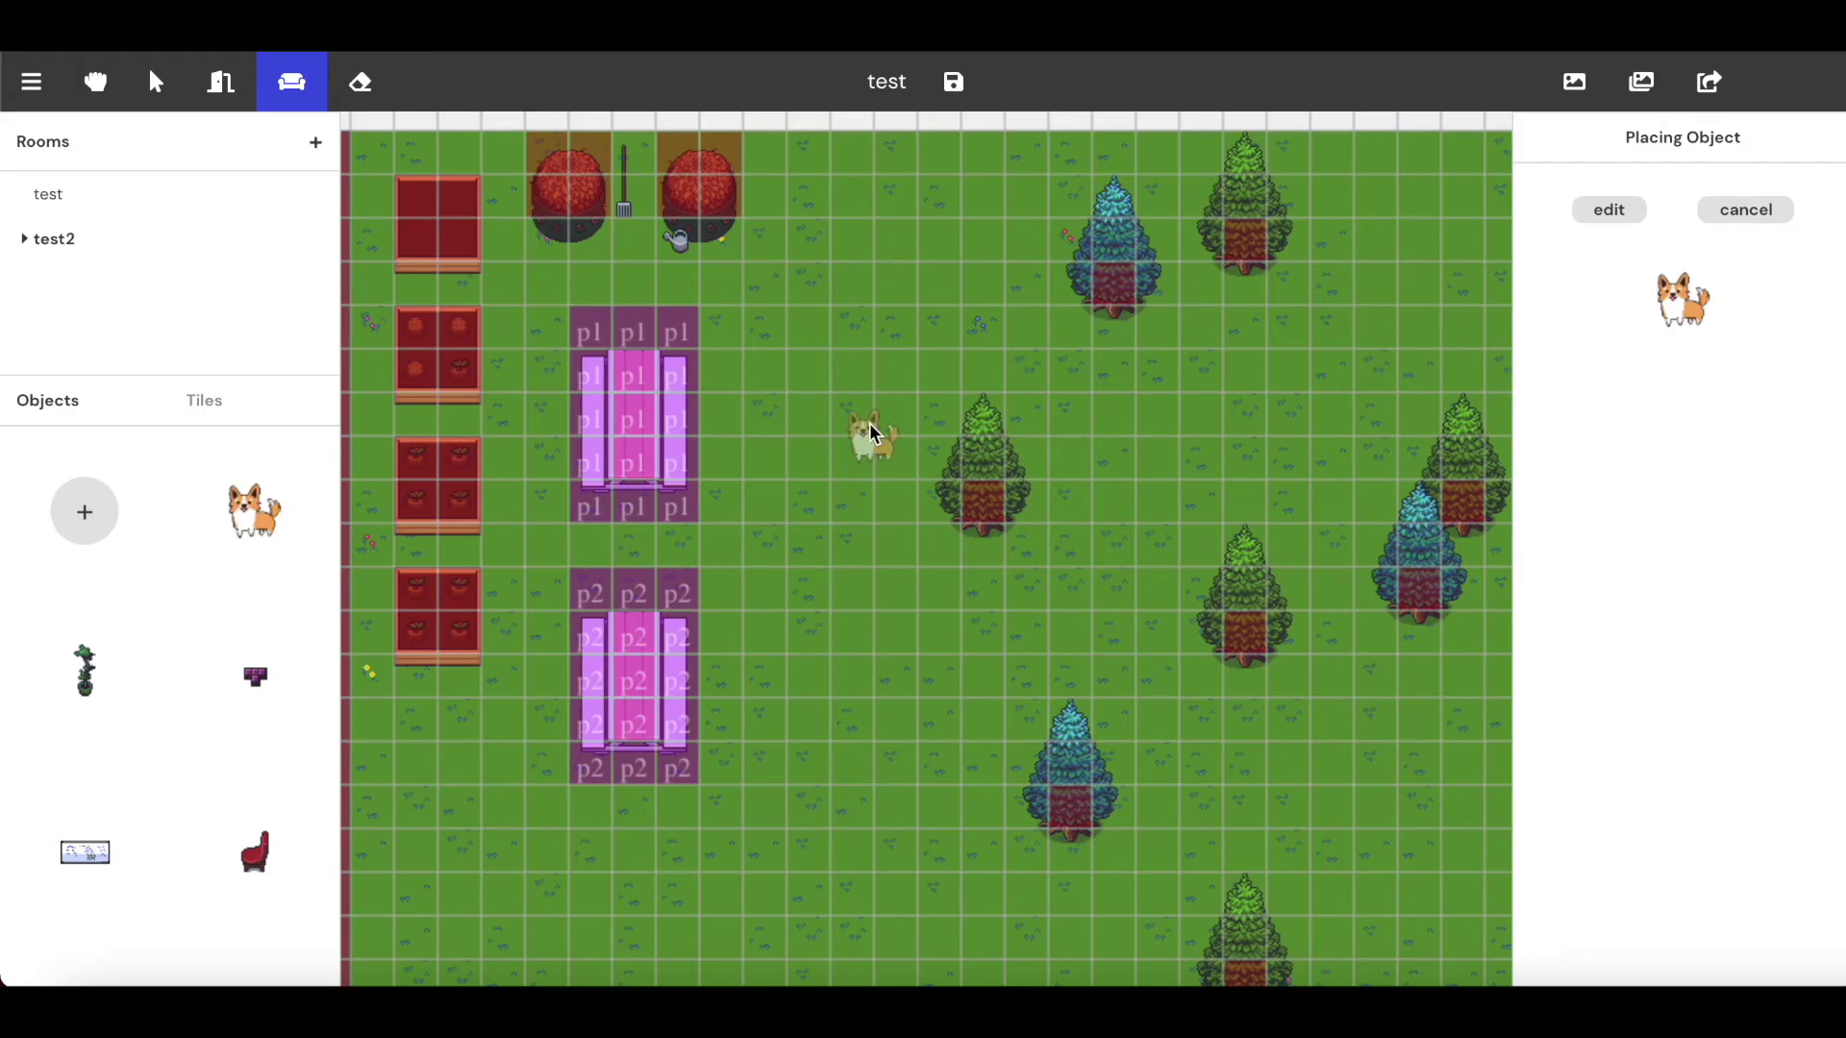
left_click(846, 439)
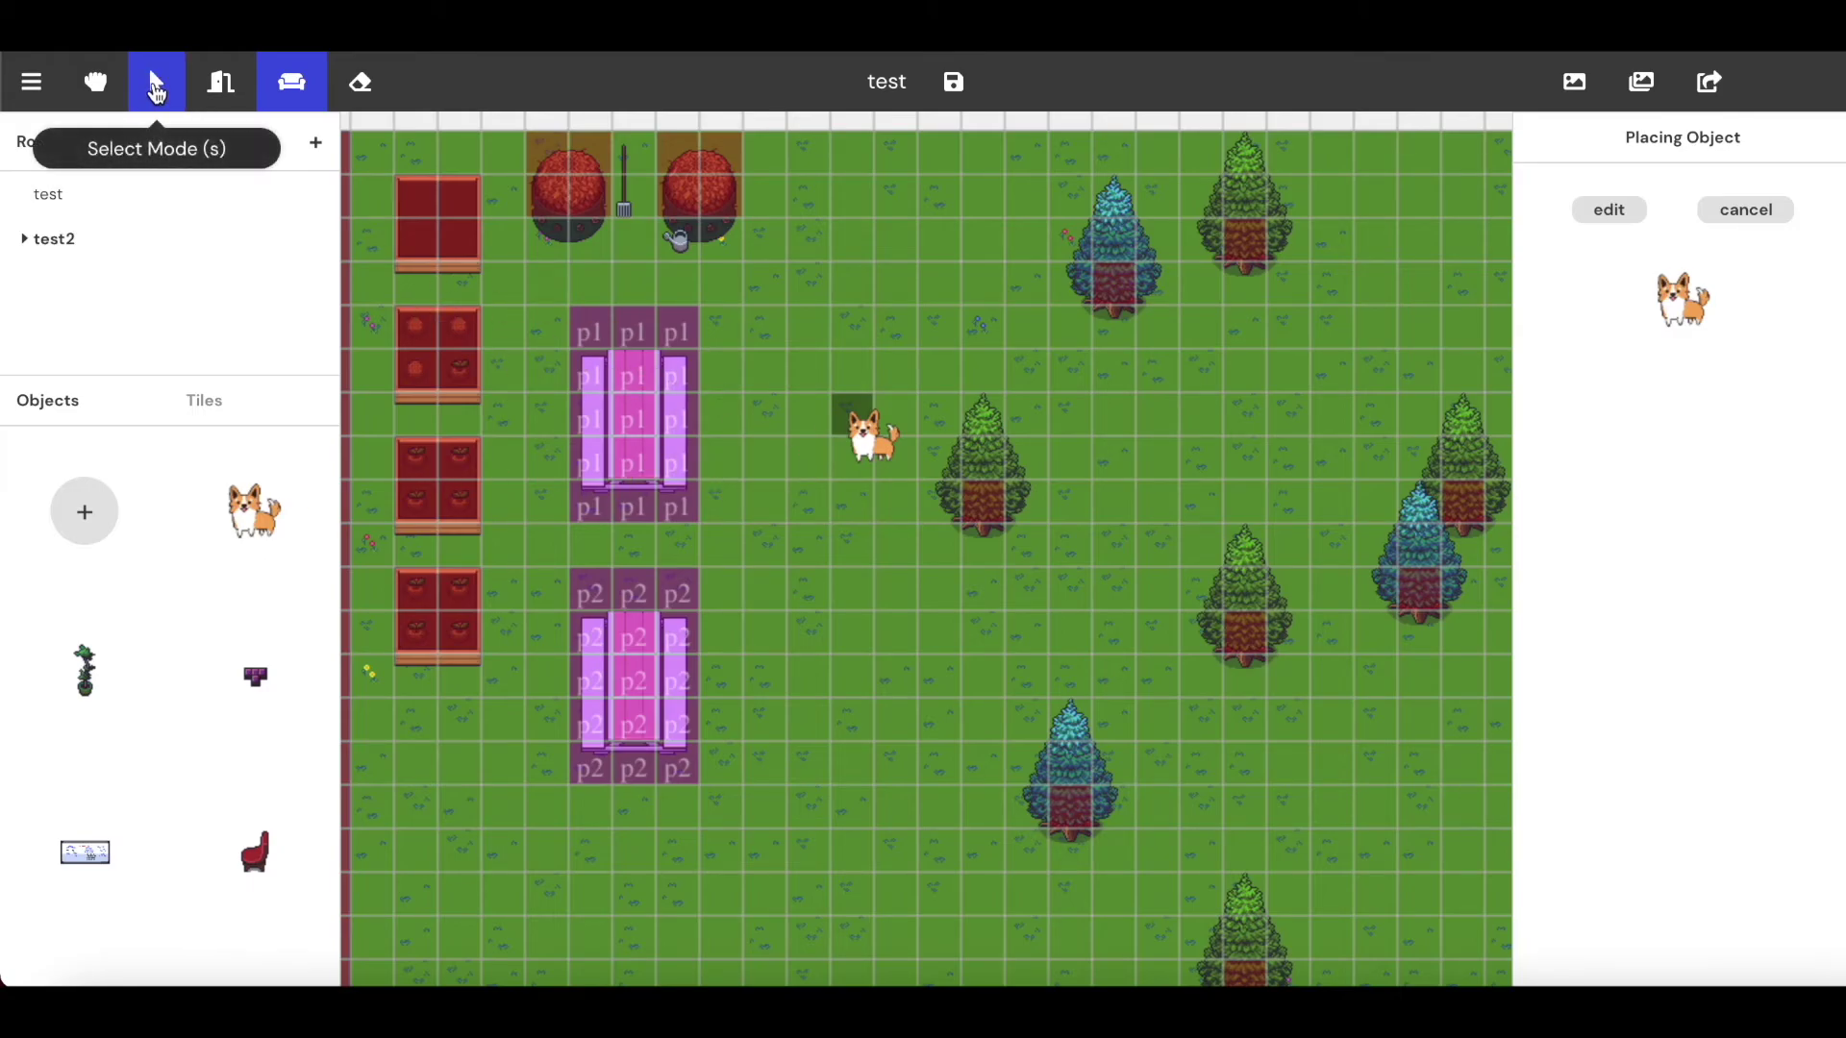
Select the placed corgi and move it down to the base of the nearby green tree.
left_click(155, 89)
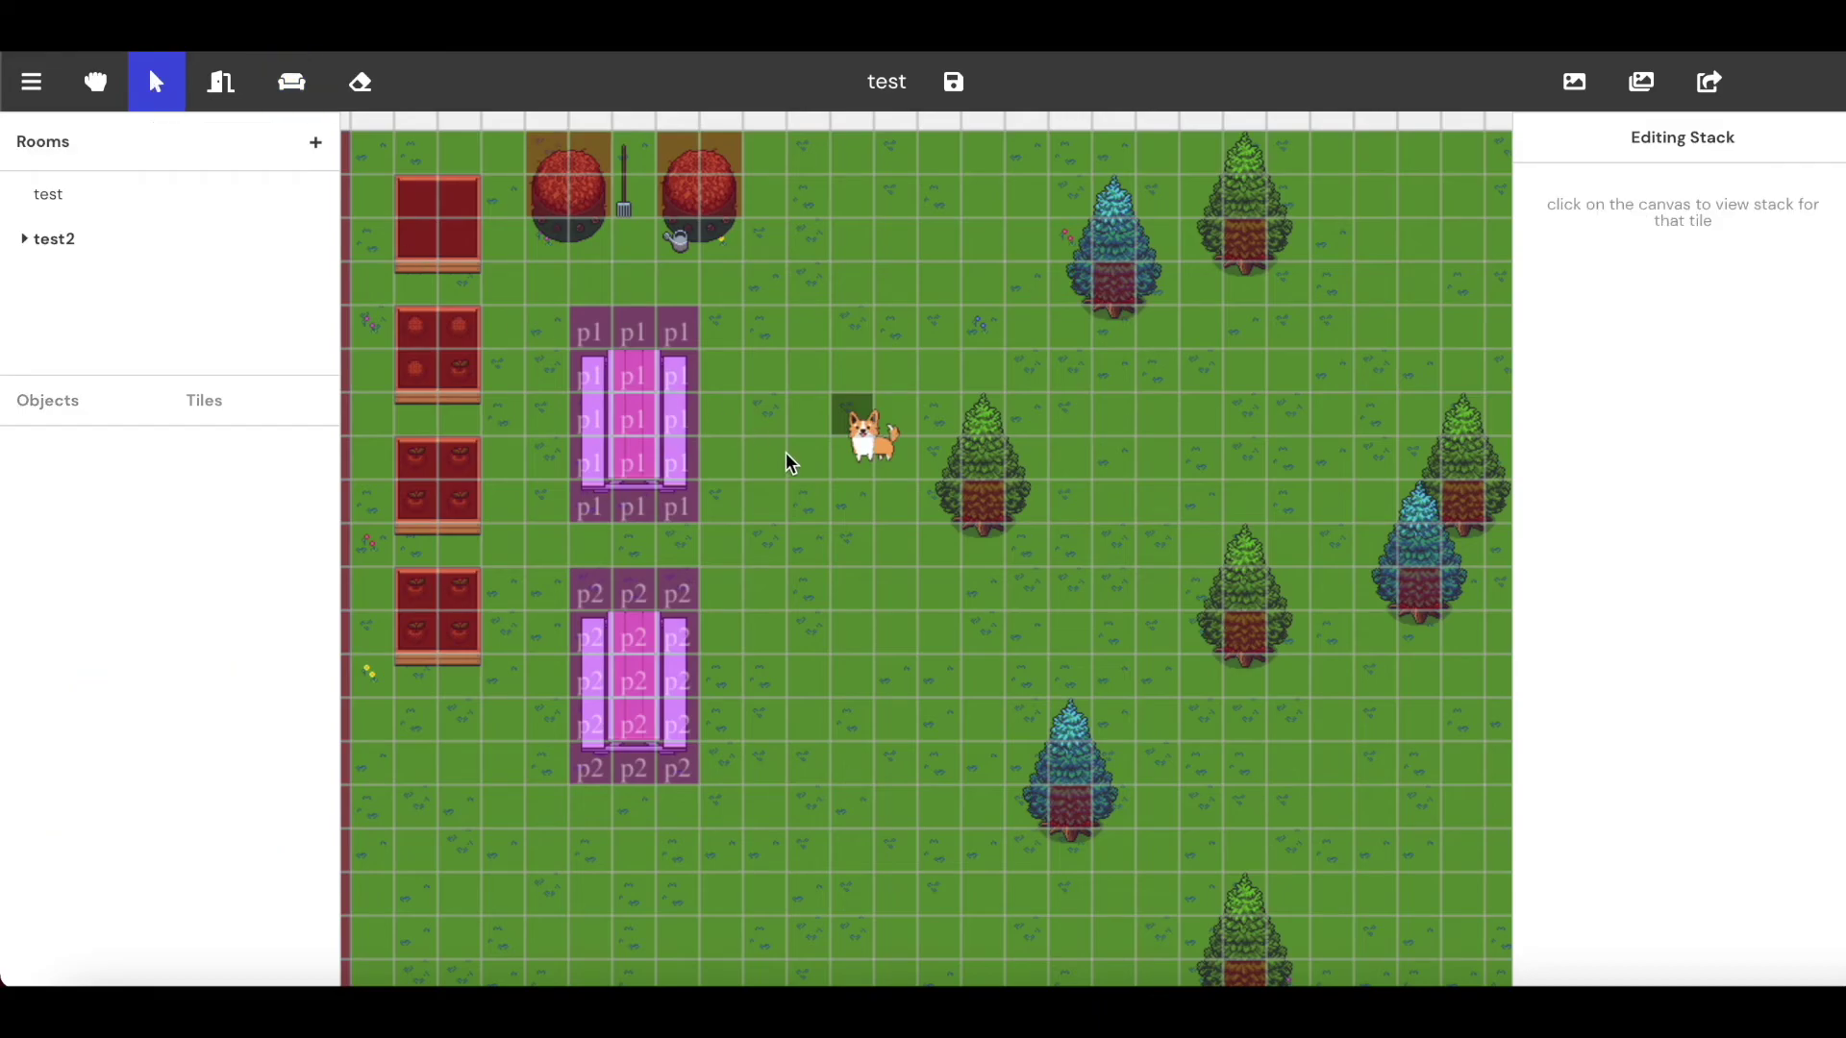
scroll(881, 481, "up", 5)
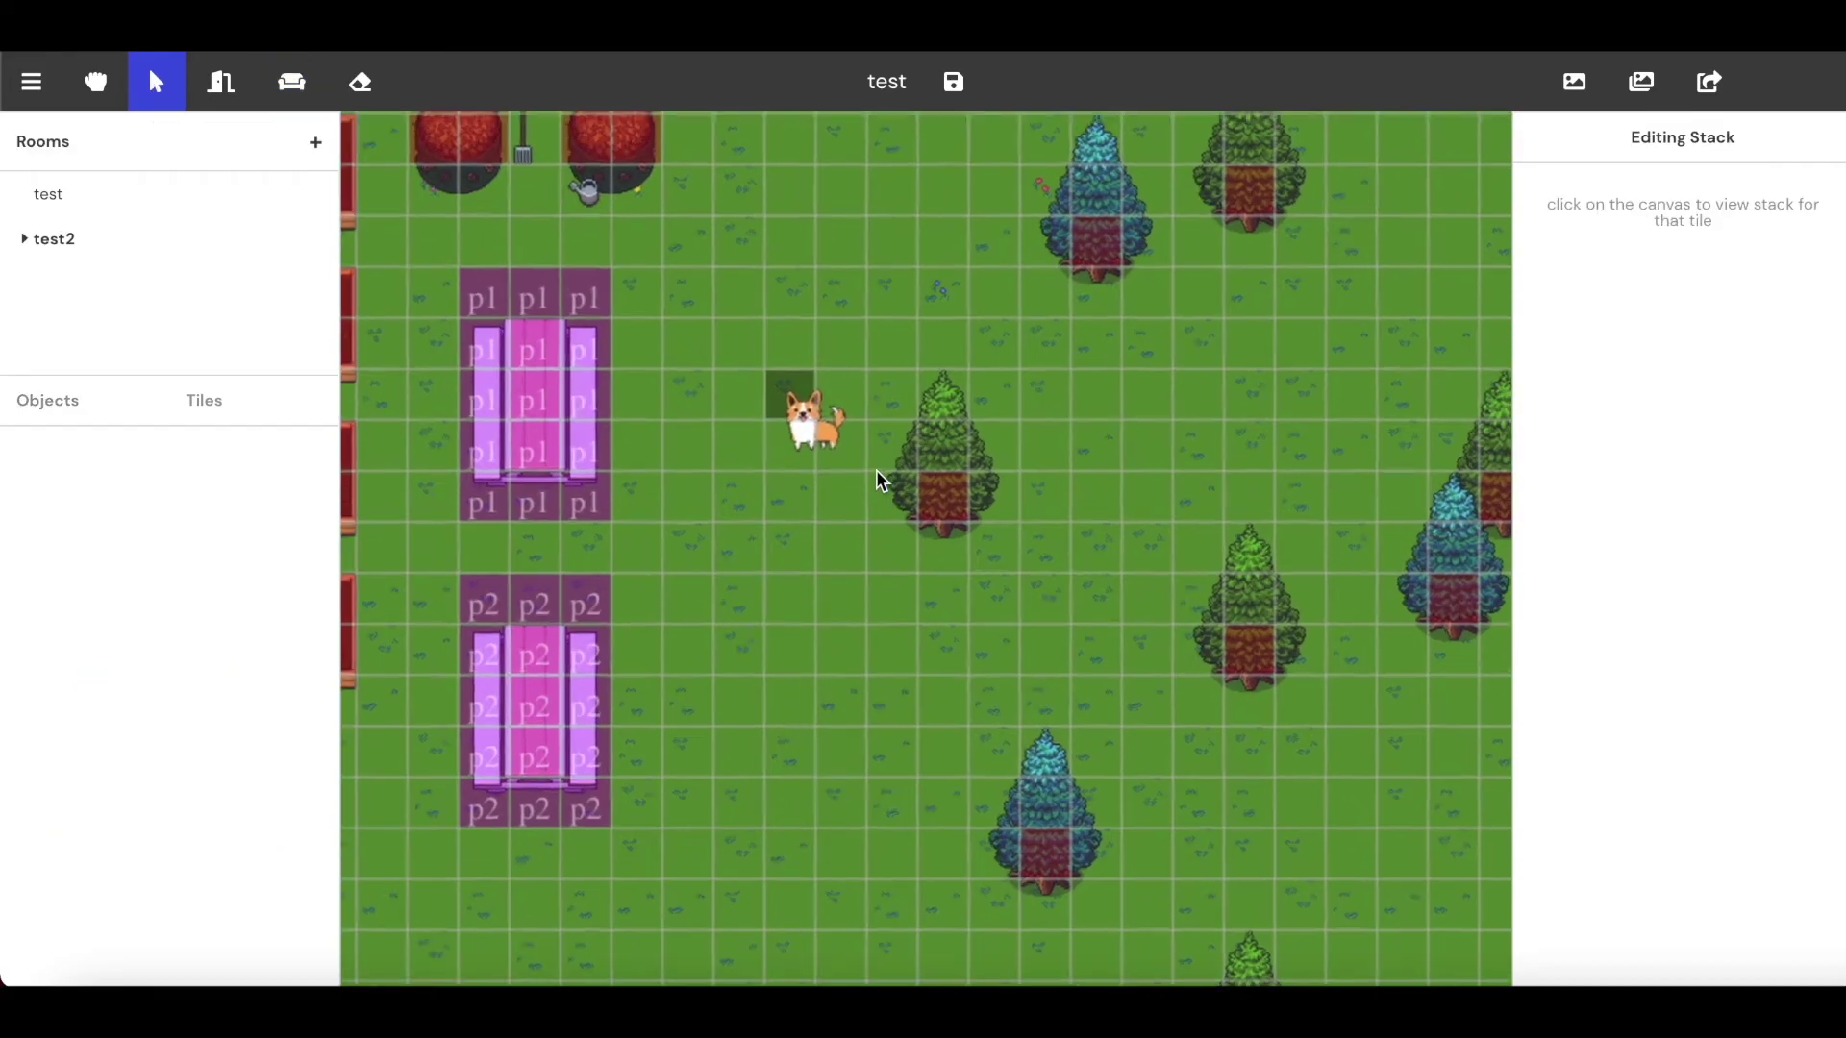
scroll(876, 480, "down", 2)
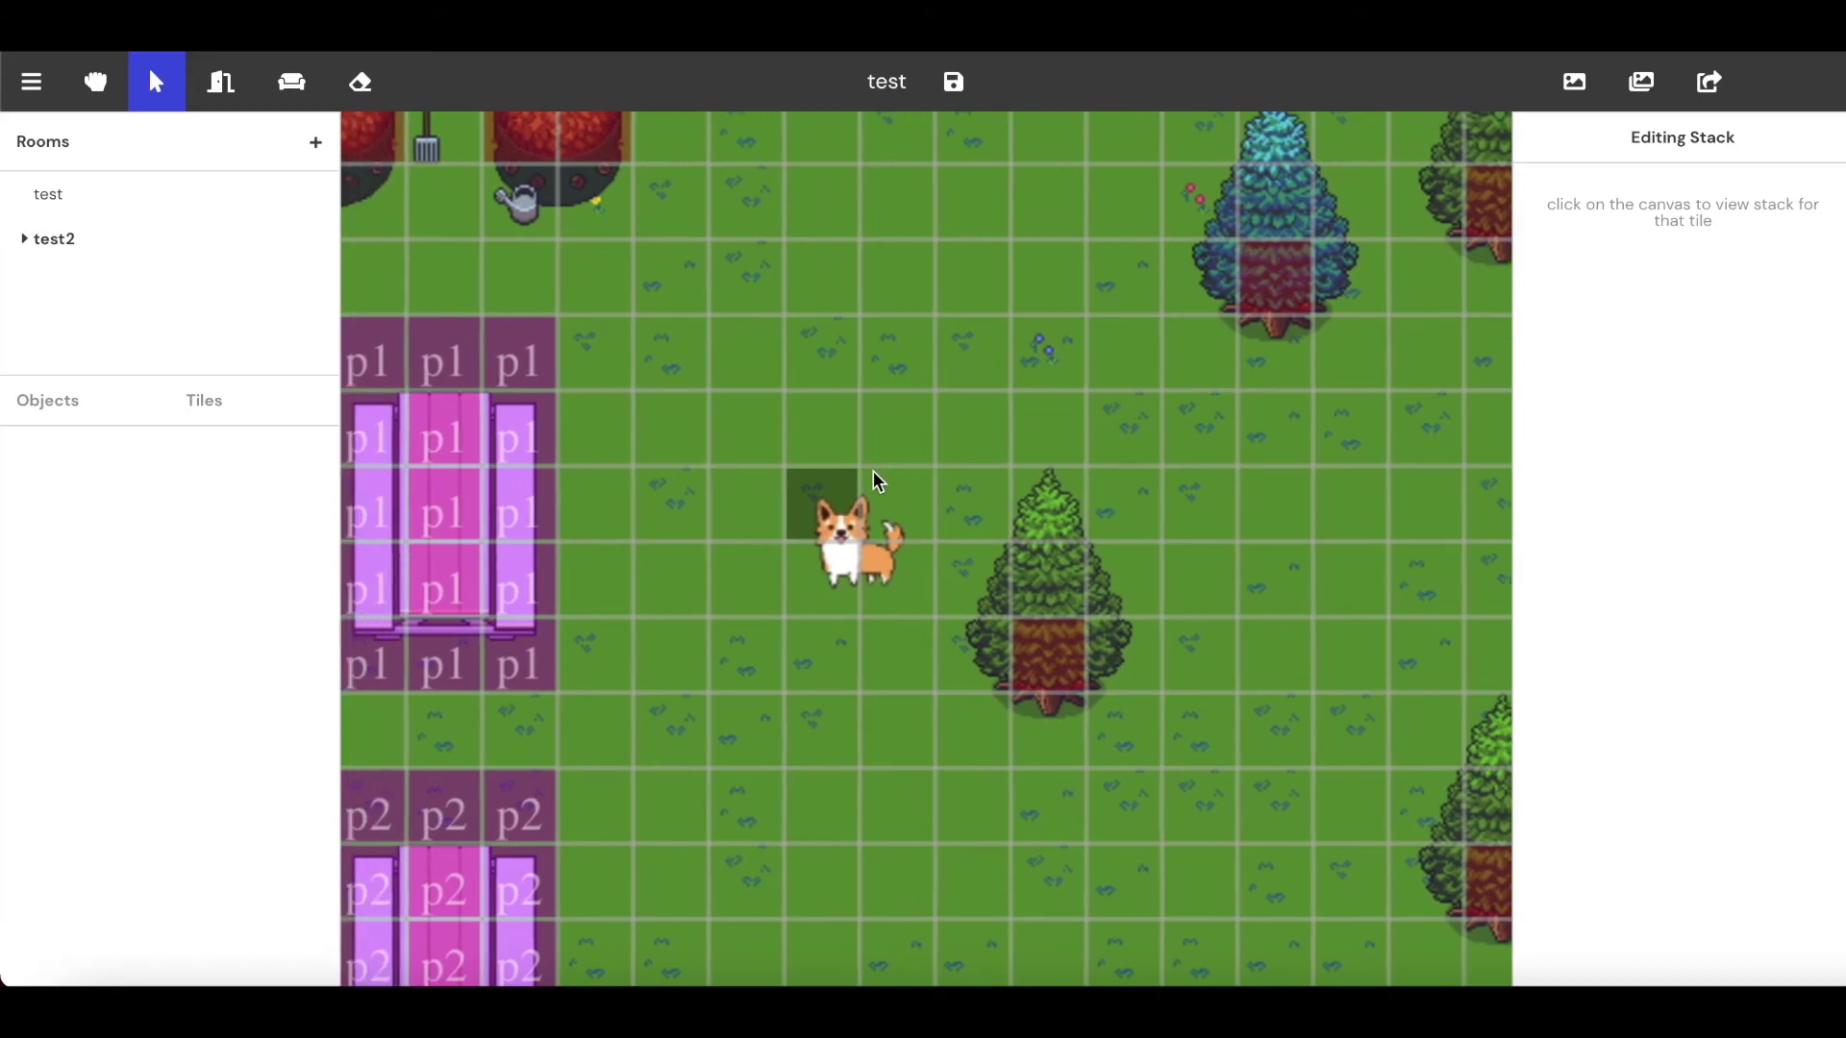
scroll(875, 484, "up", 4)
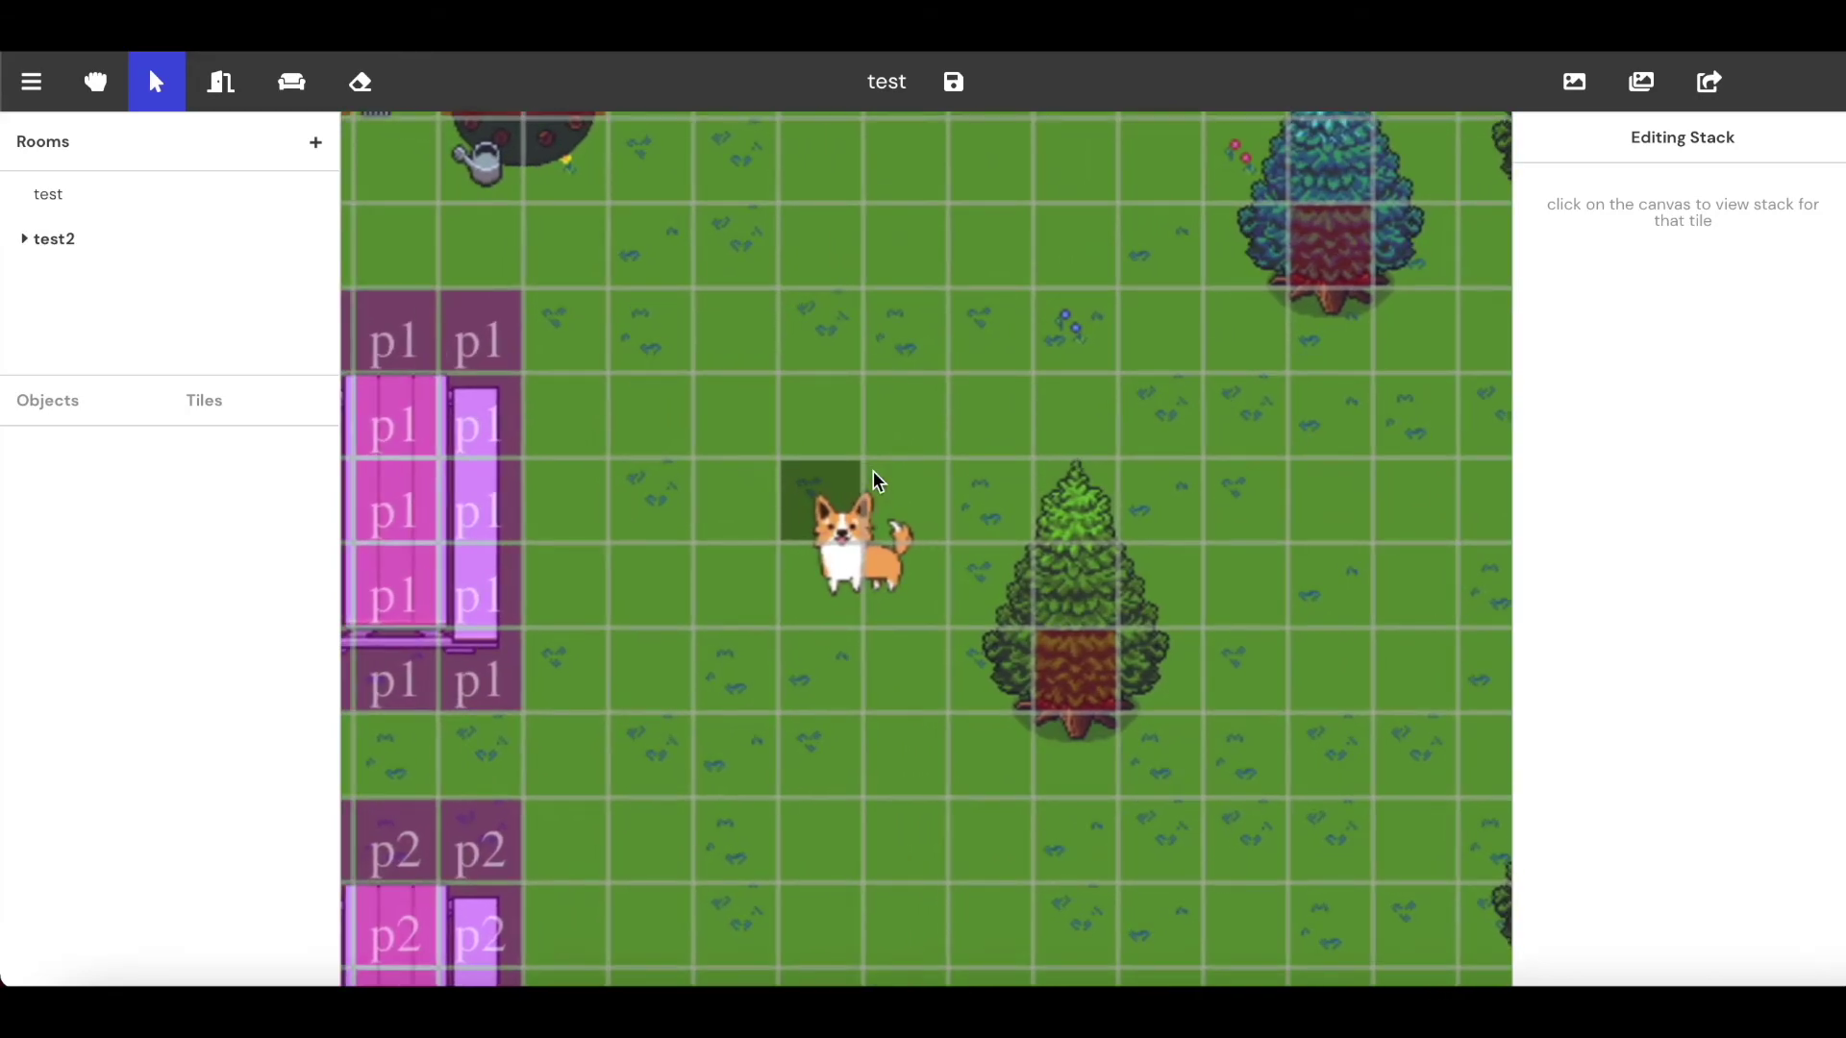
left_click(879, 541)
left_click_drag(861, 545, 1057, 692)
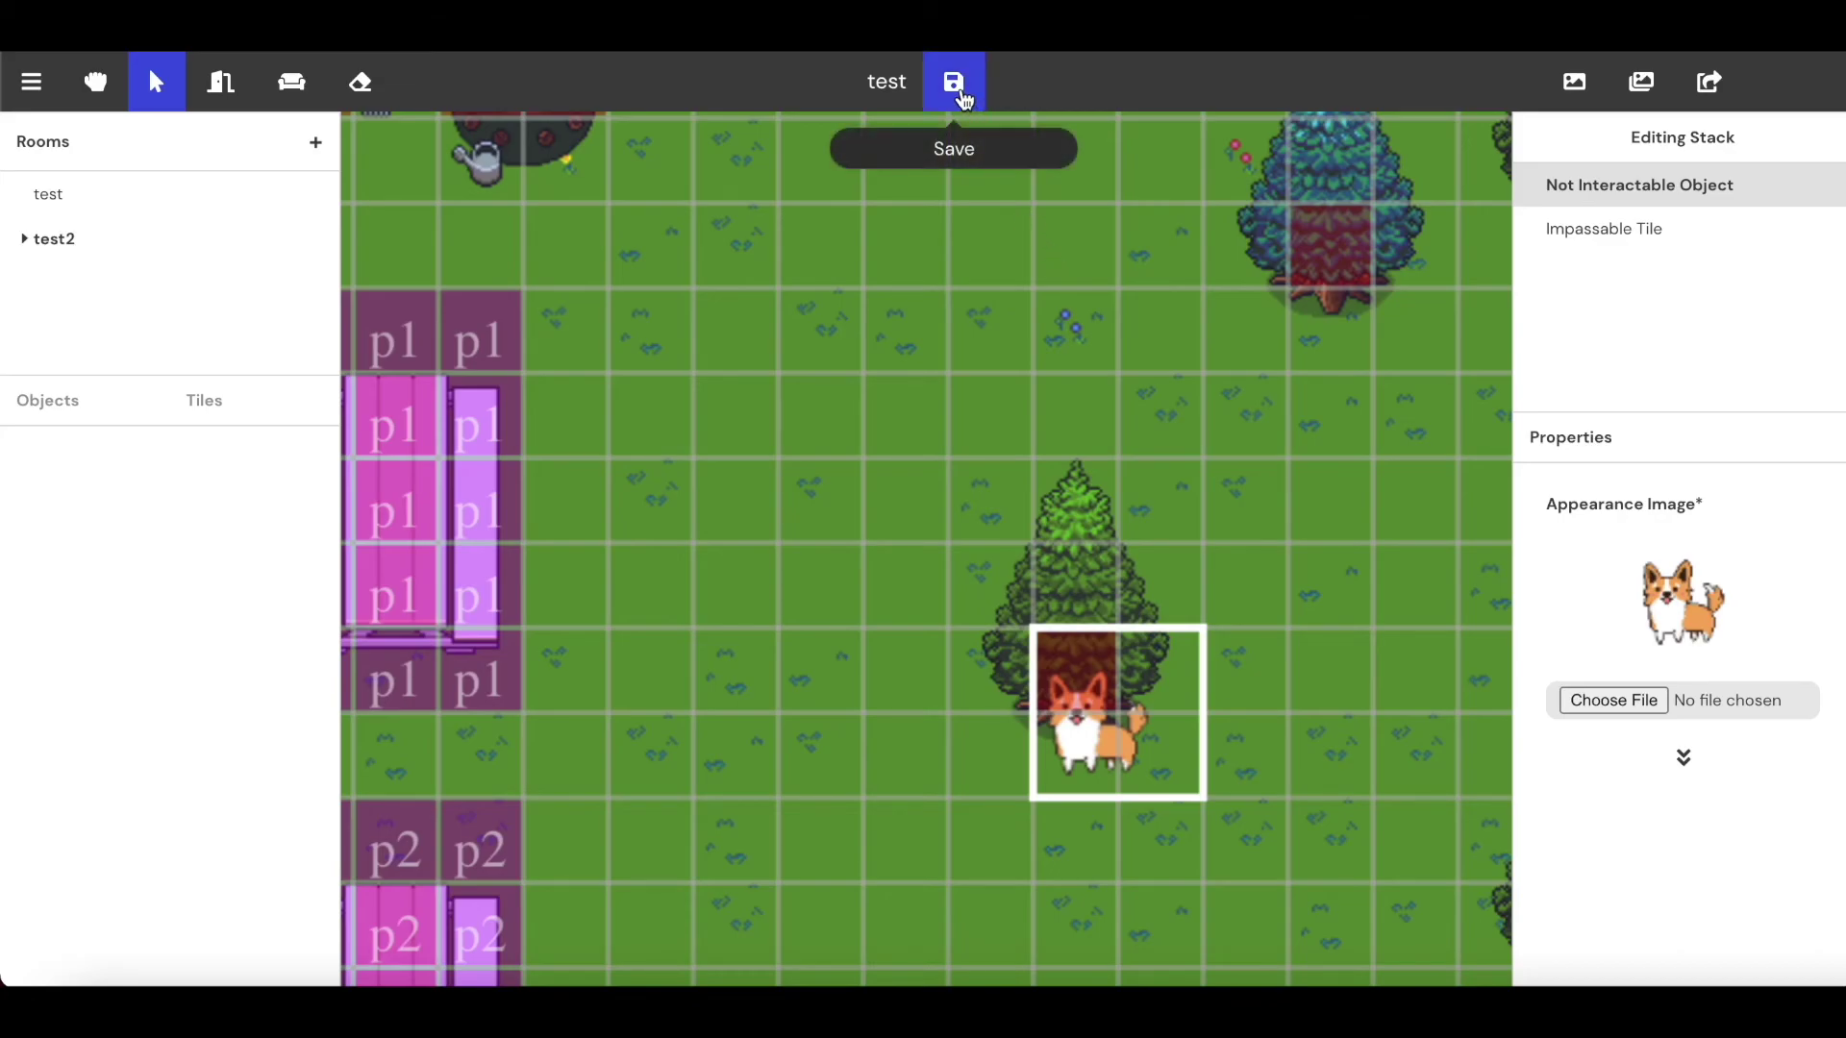
Save the test map with the repositioned corgi.
left_click(955, 82)
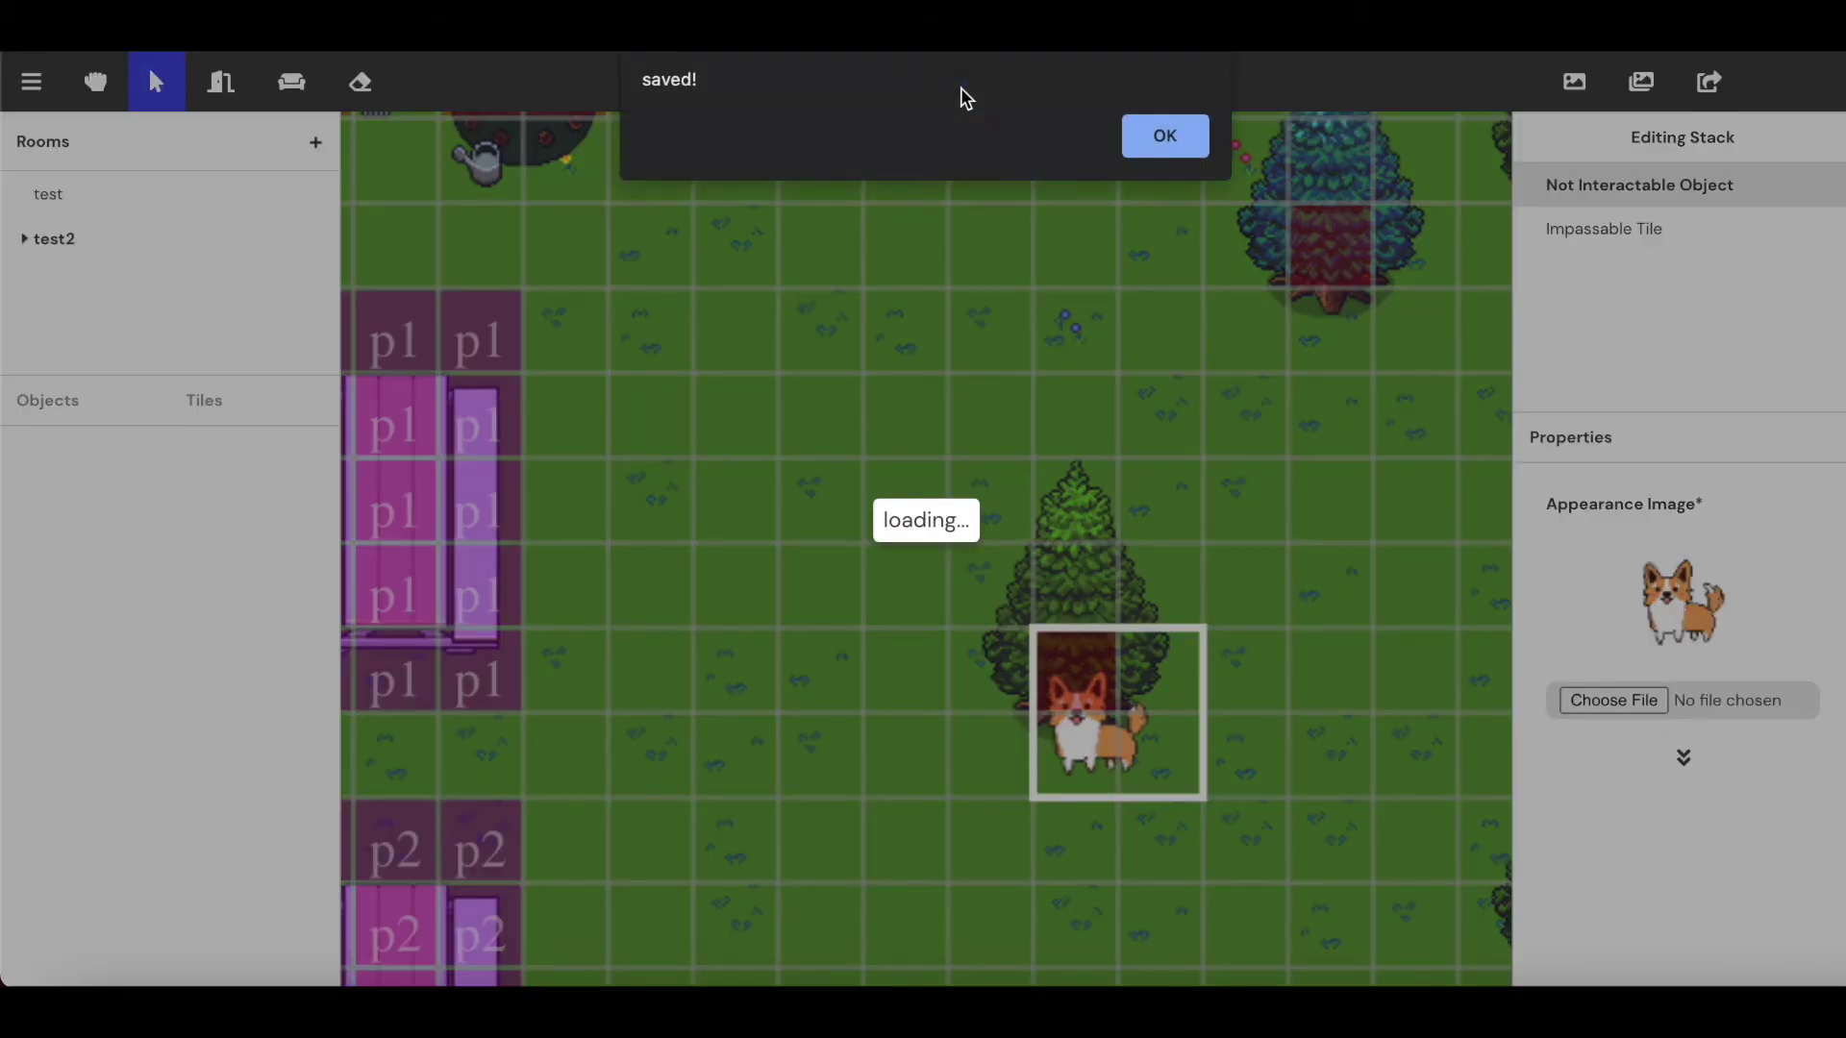
left_click(1164, 137)
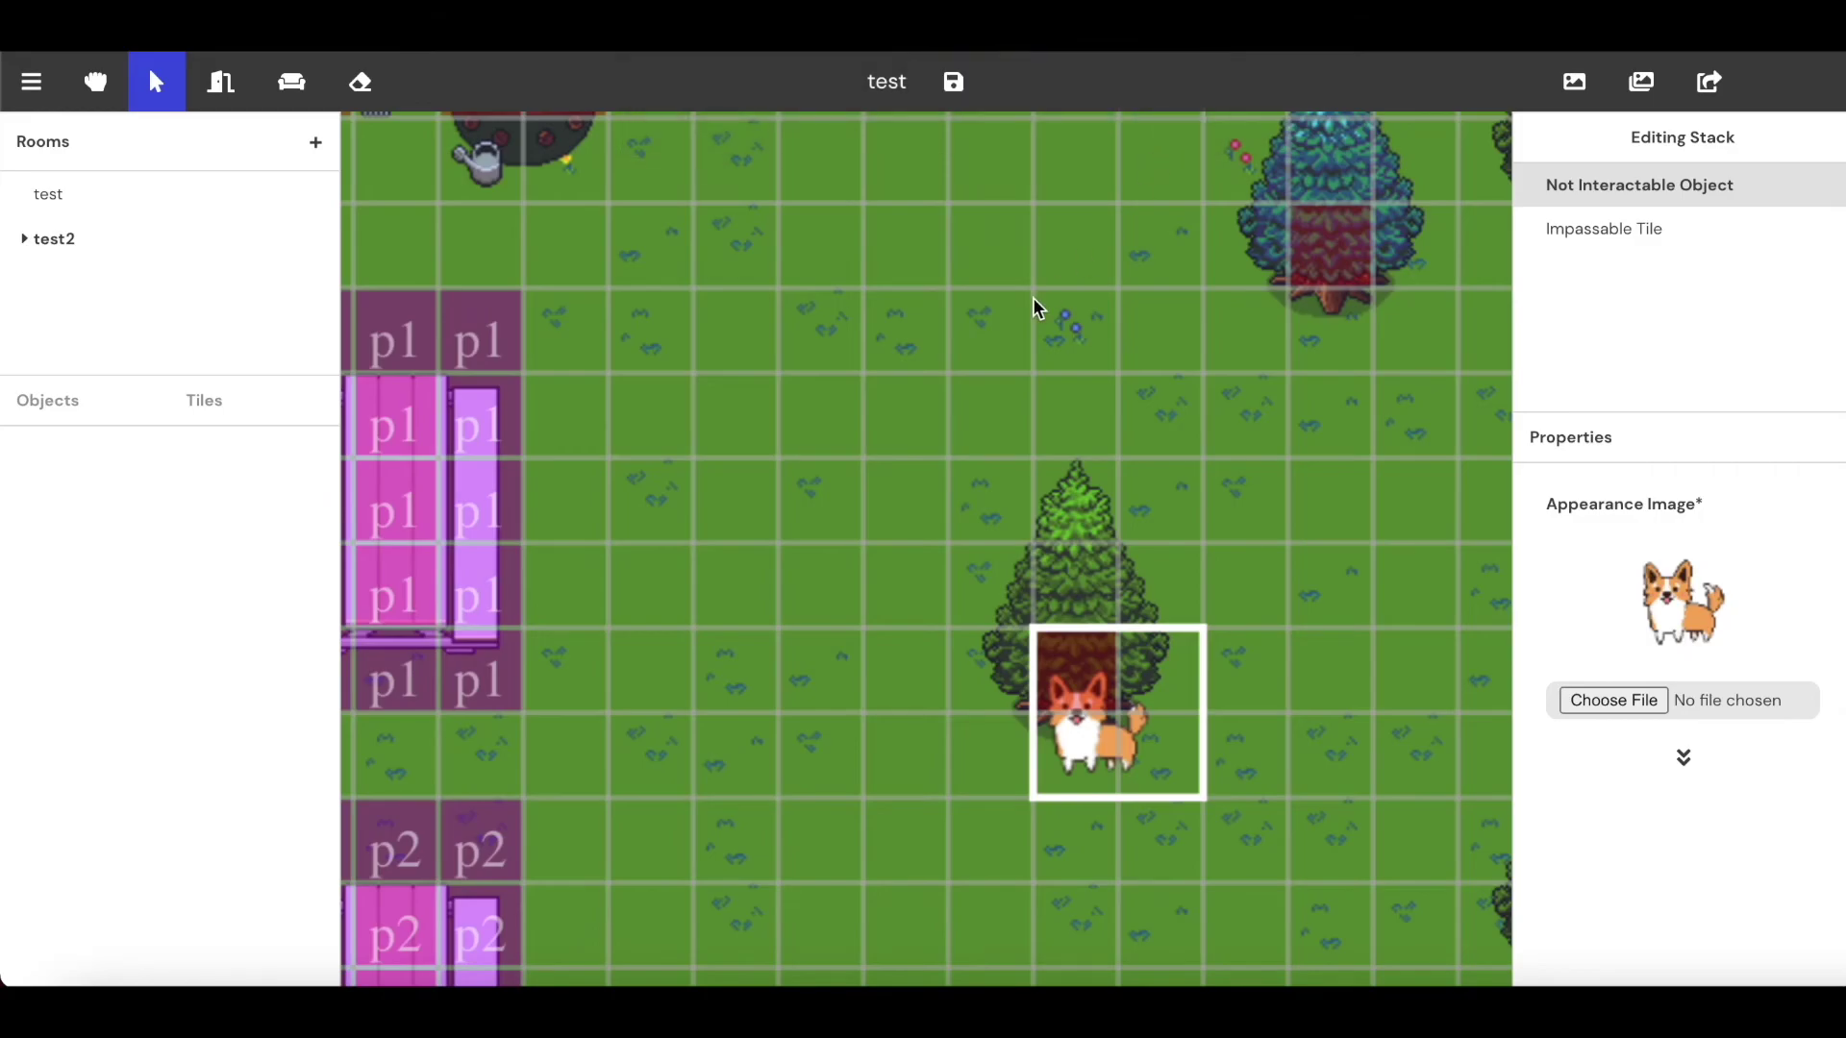
scroll(1037, 308, "down", 3)
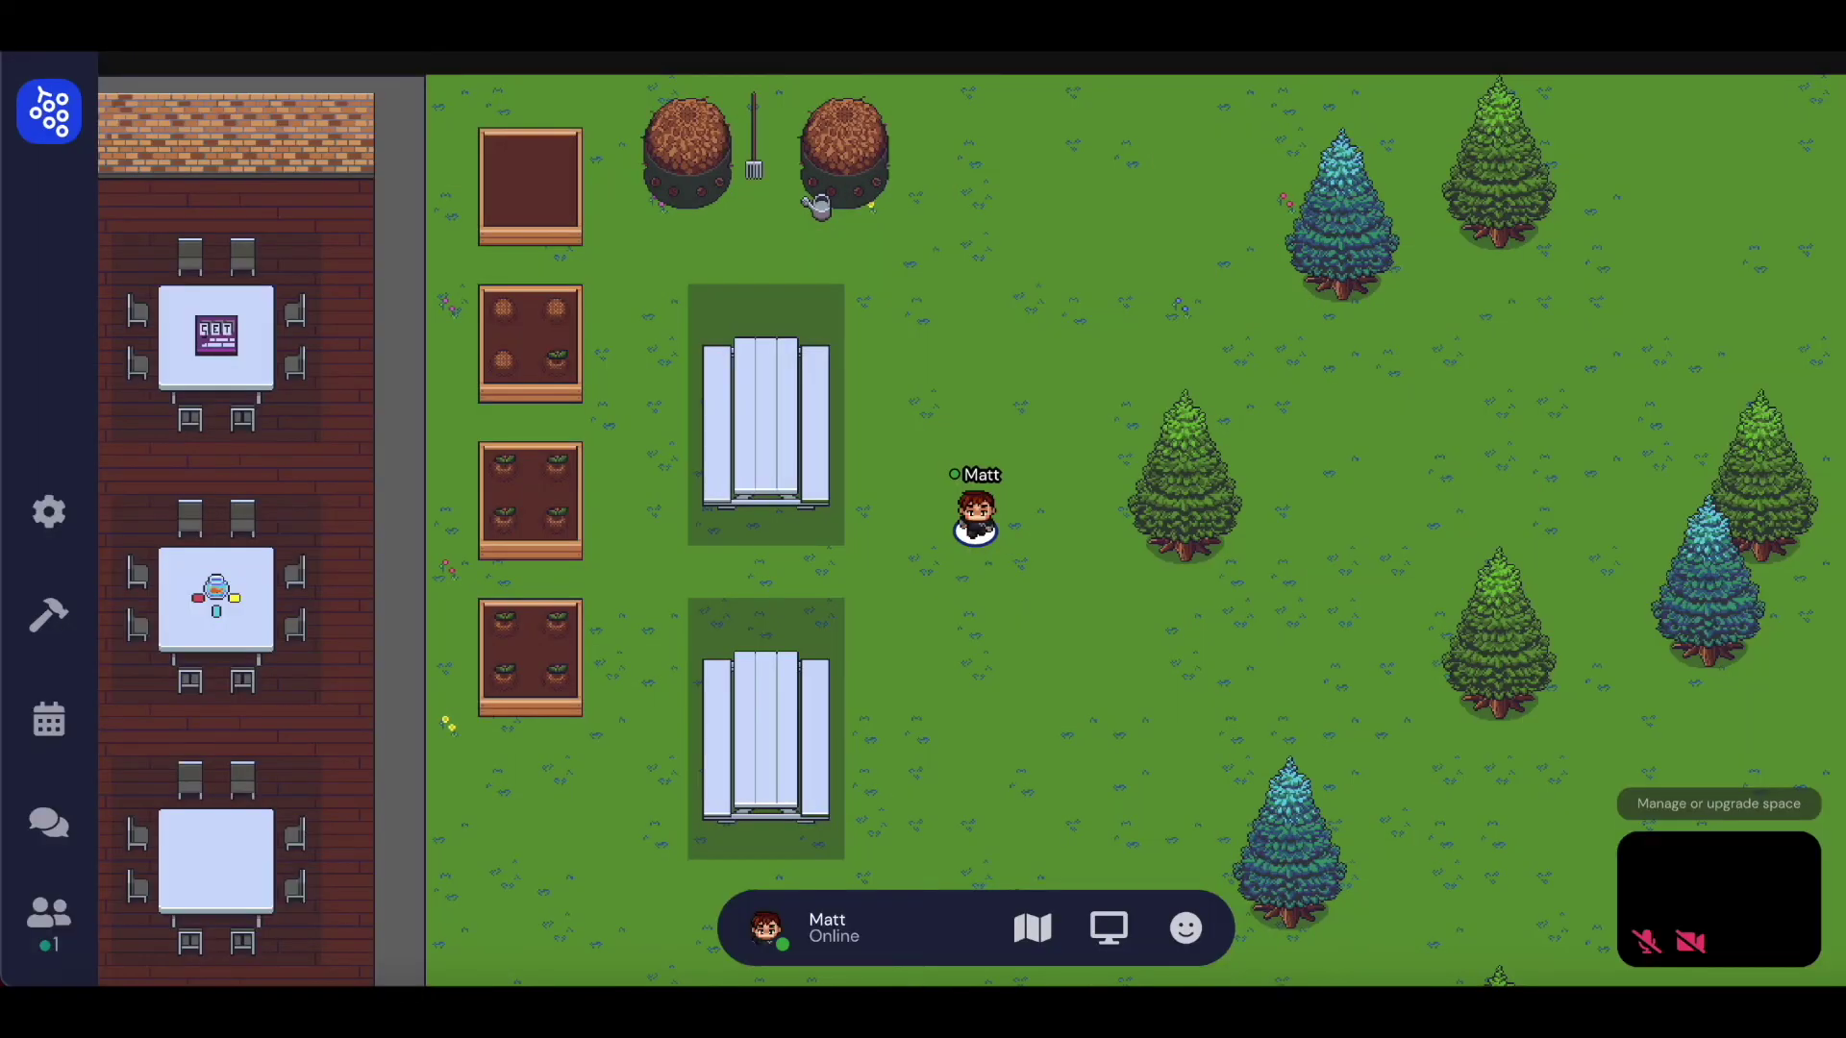
Switch to the live Gather space and walk the avatar over to the tree to examine the placed corgi.
key("Right")
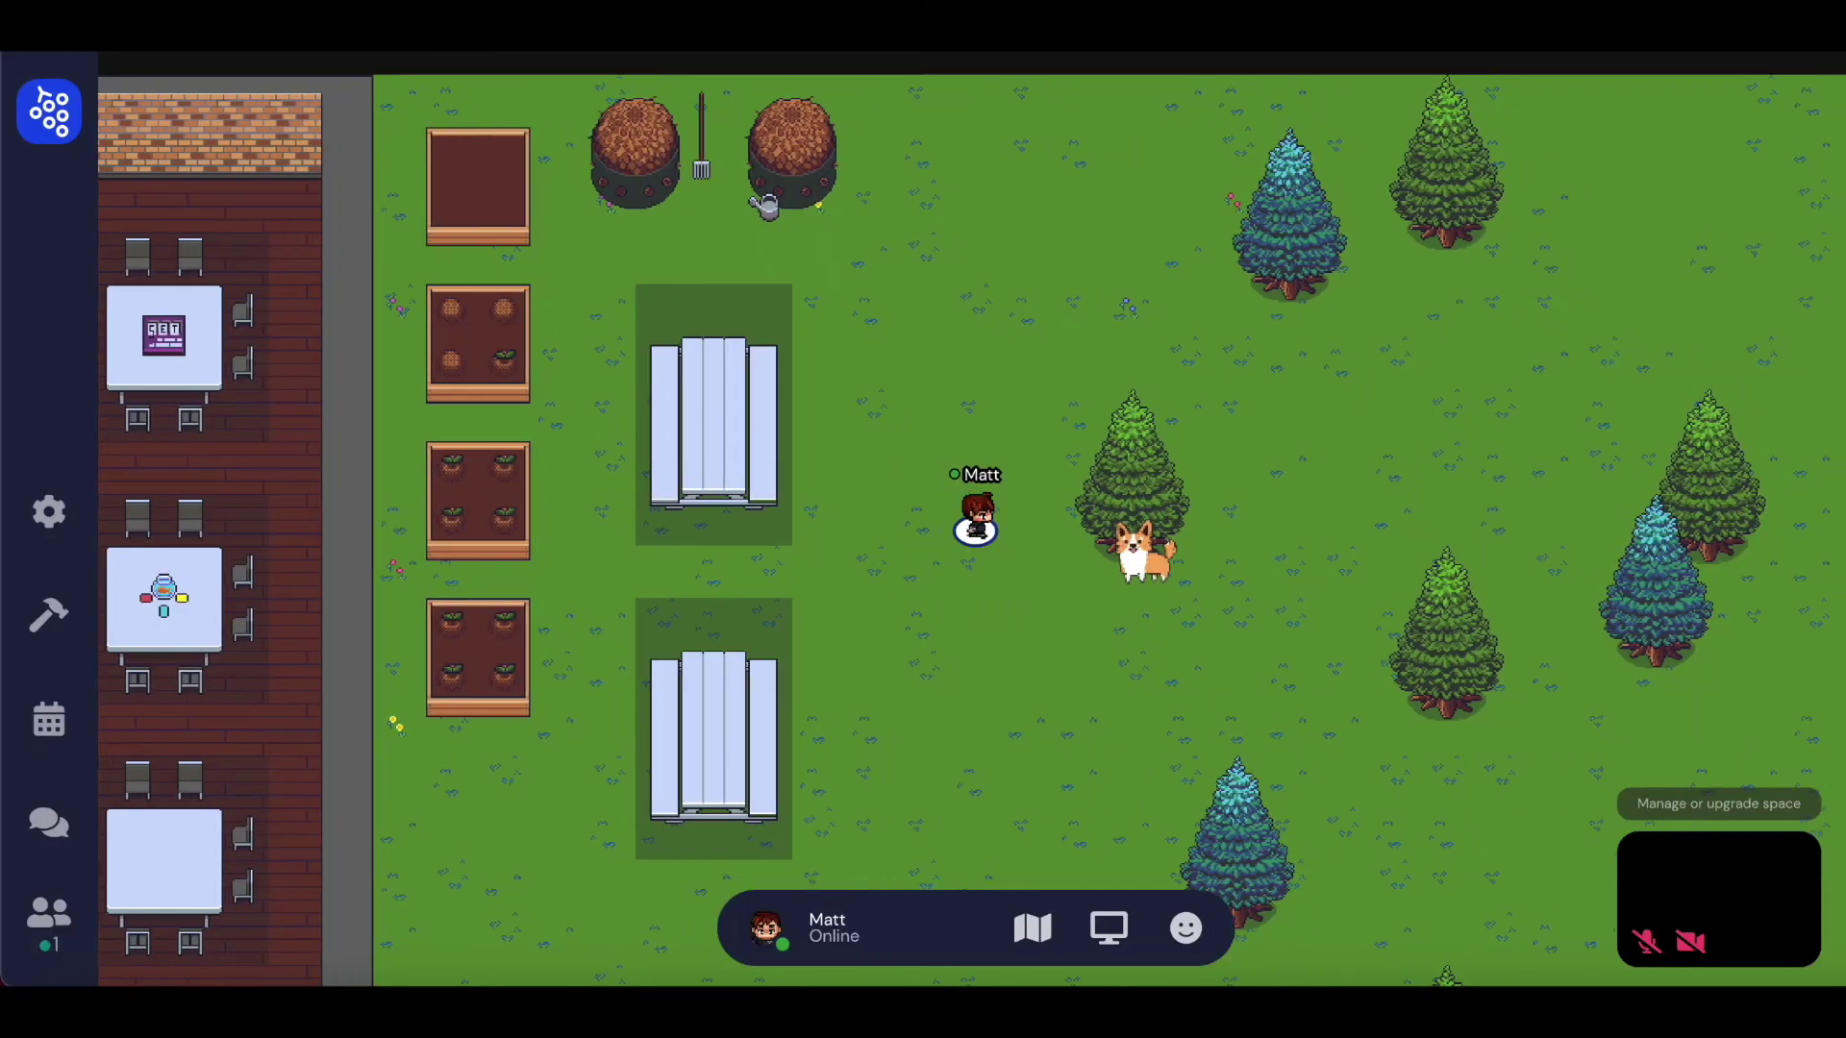
key("Down")
key("Up")
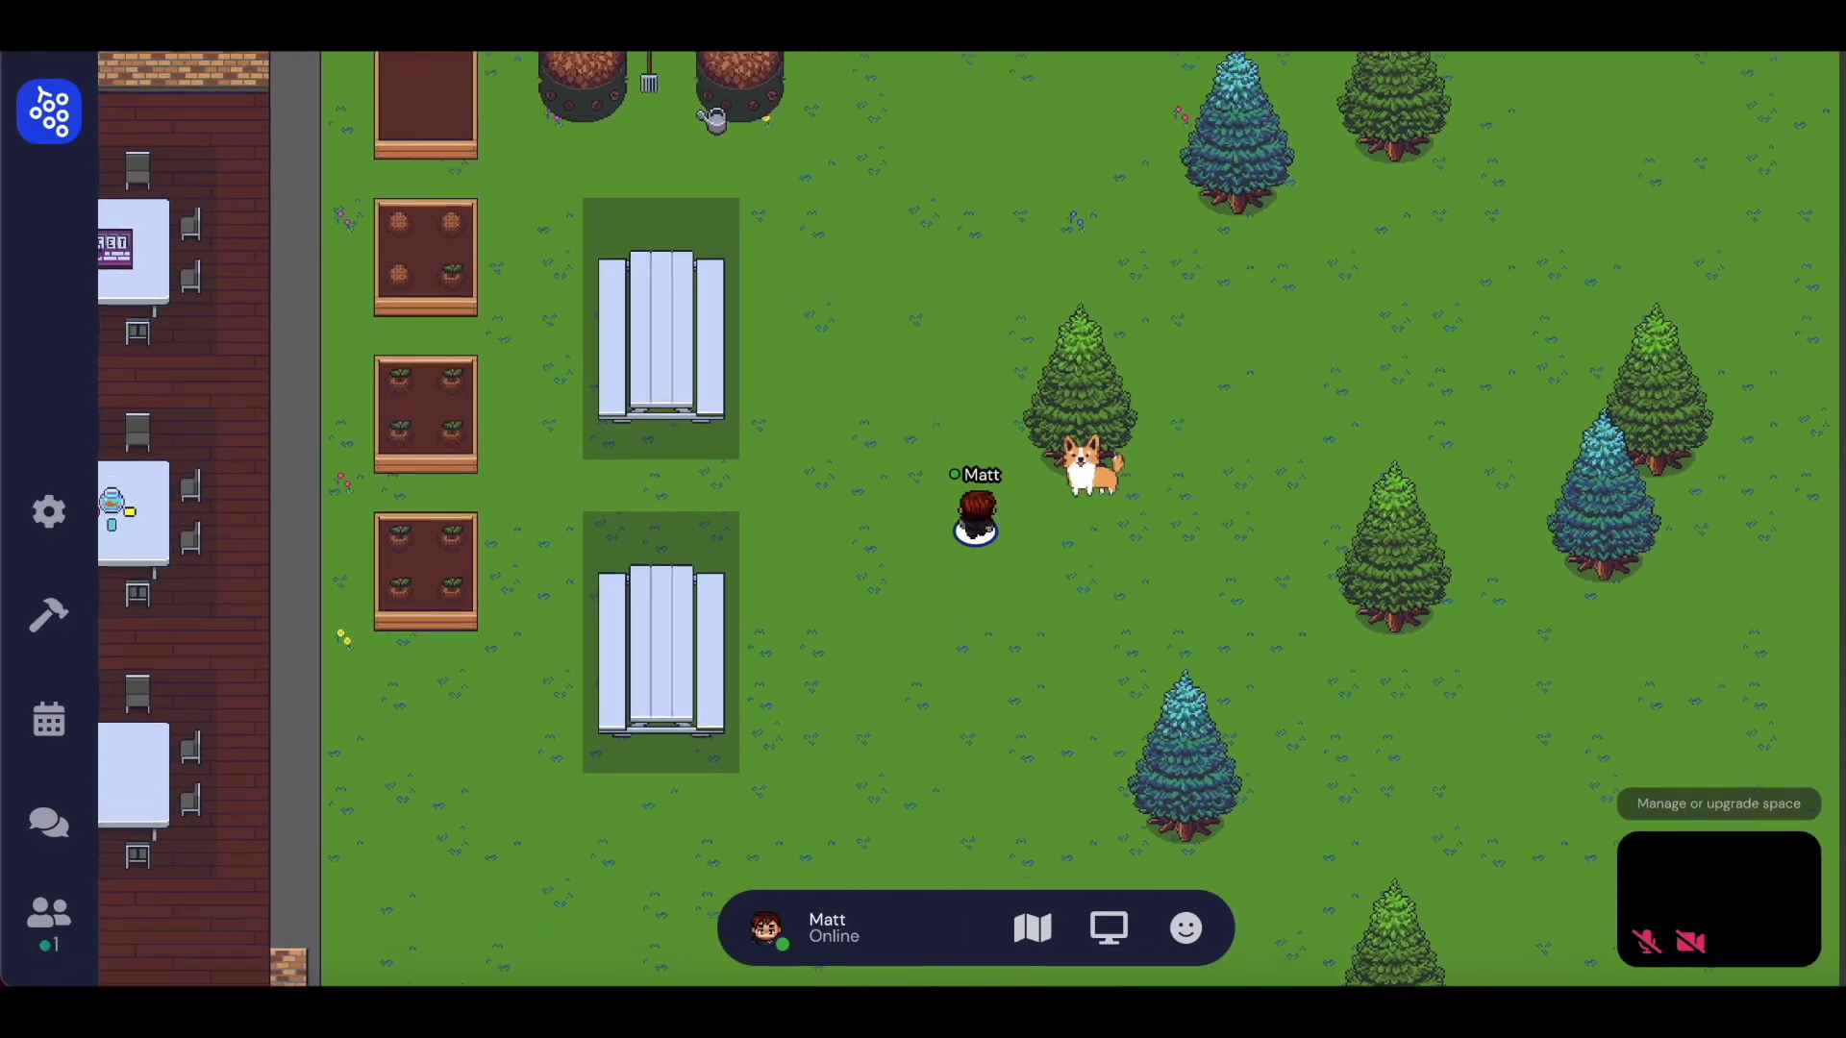
key("Down")
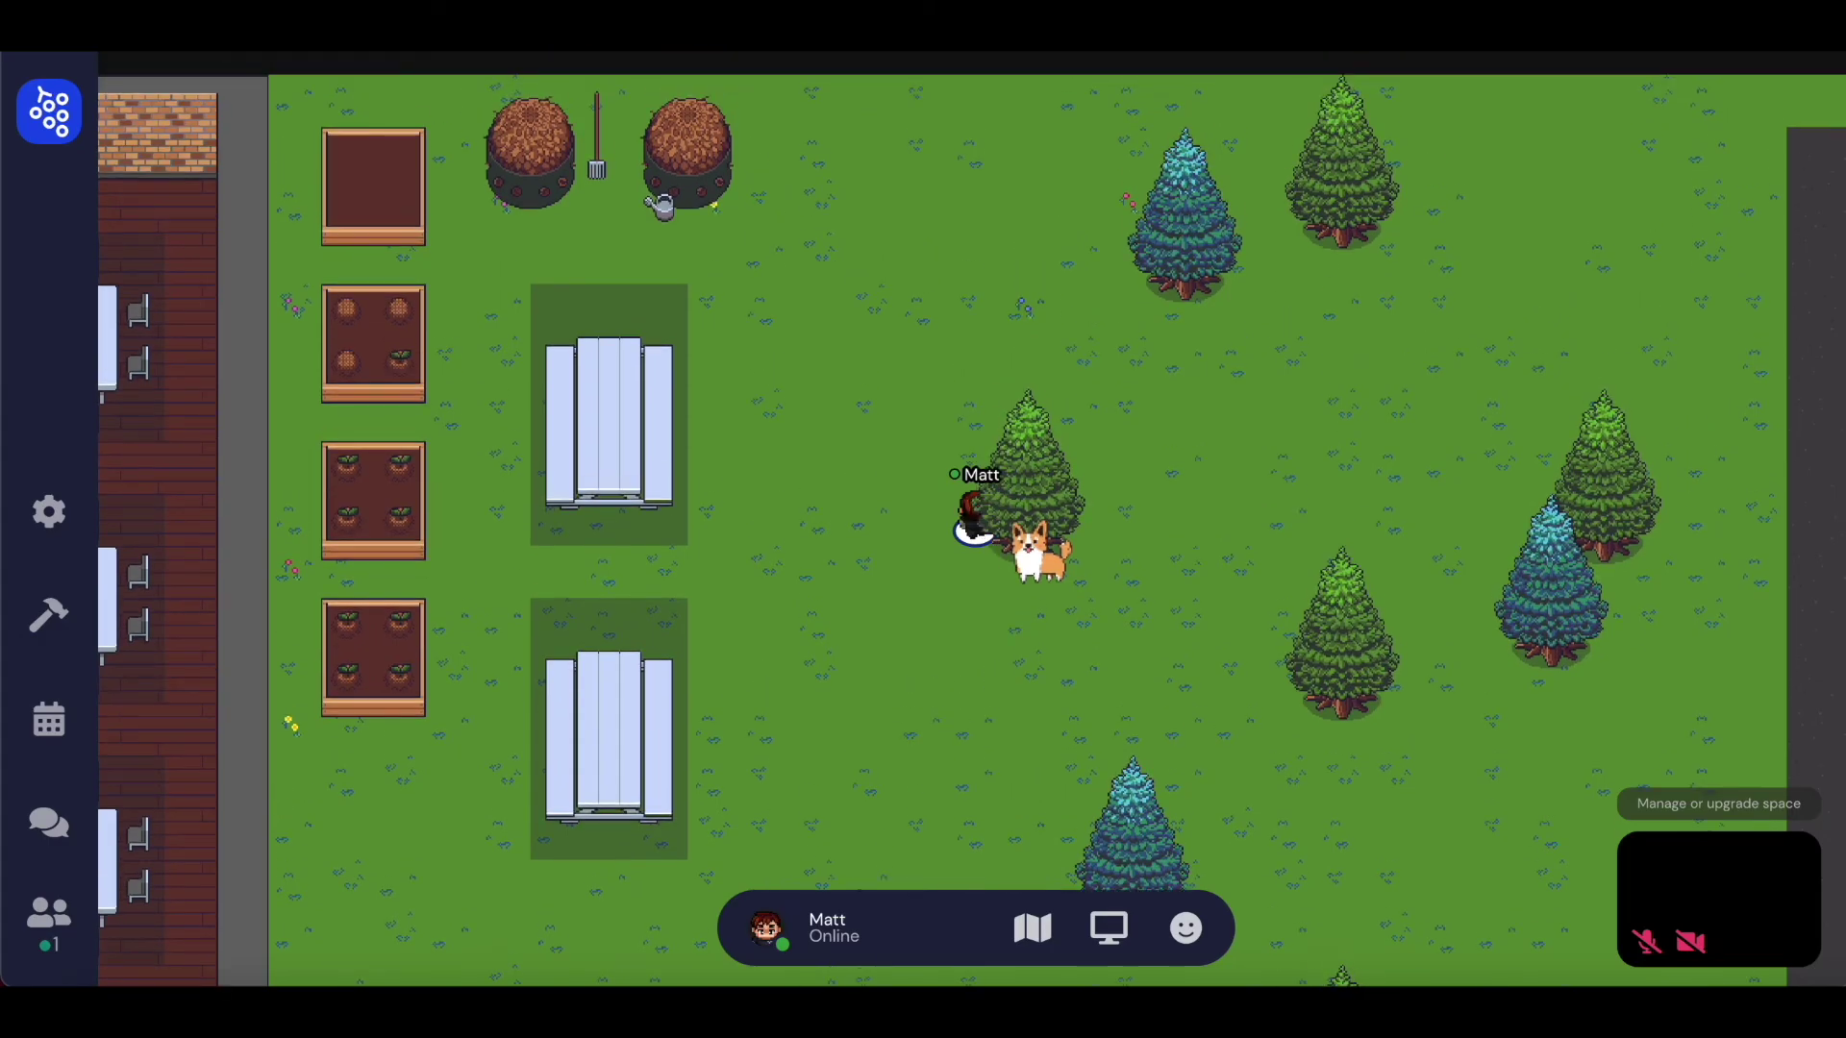